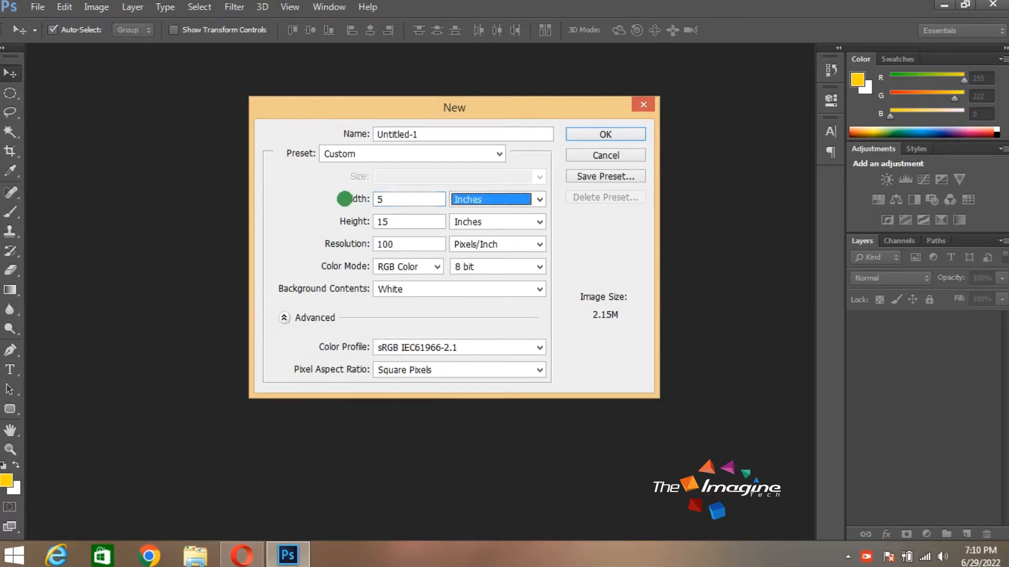
- Create a 5 by 5 inch document named LG Logo at 300 pixels/inch in CMYK Color mode
key(Tab)
key(Tab)
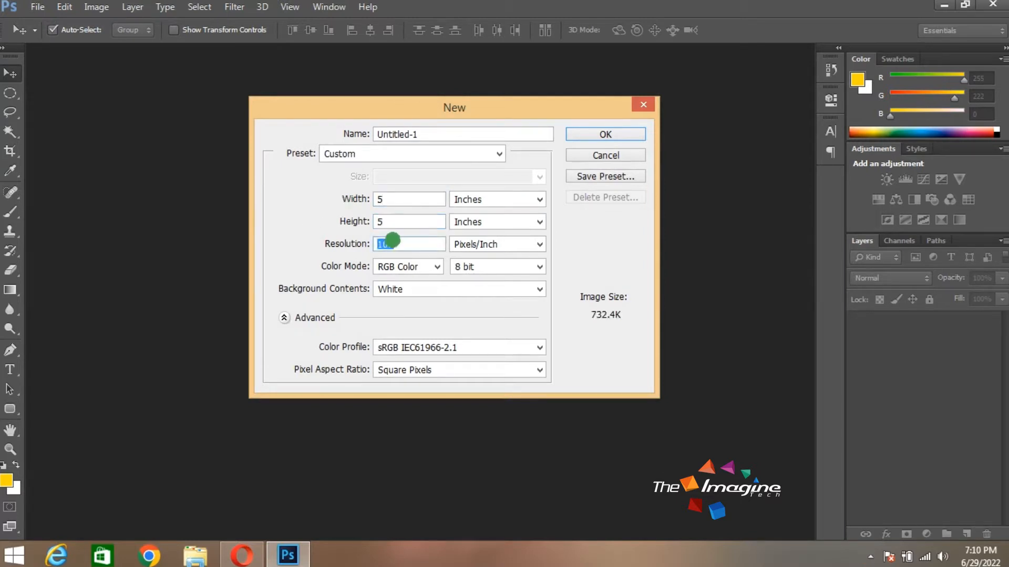
text(300)
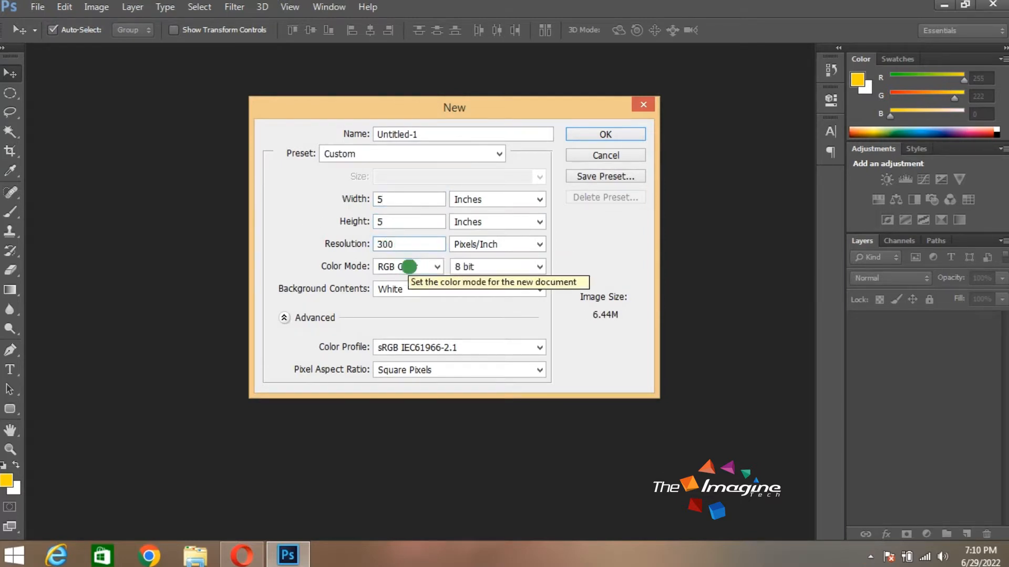
click(432, 266)
click(407, 315)
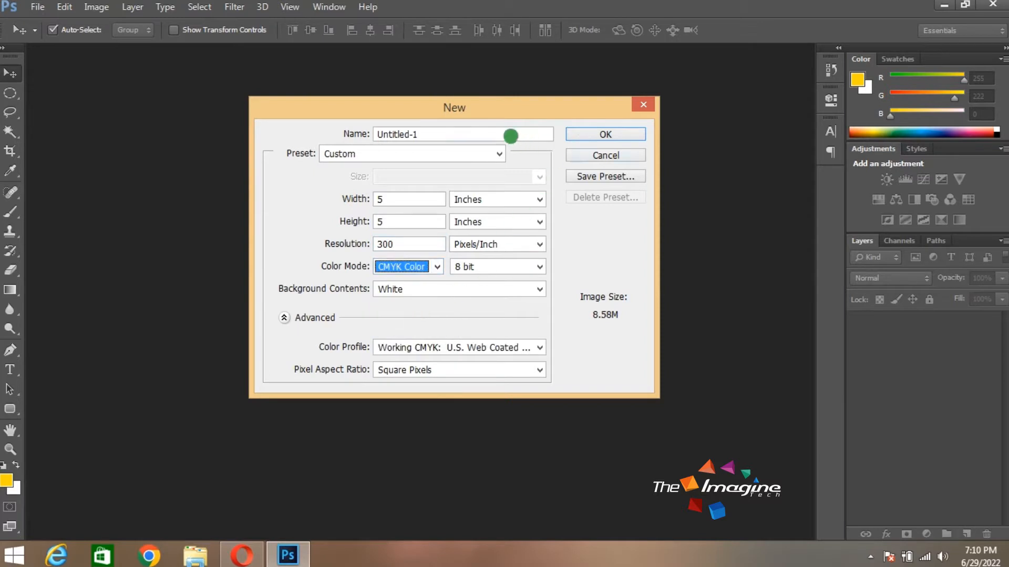
click(510, 136)
text(LG Logo)
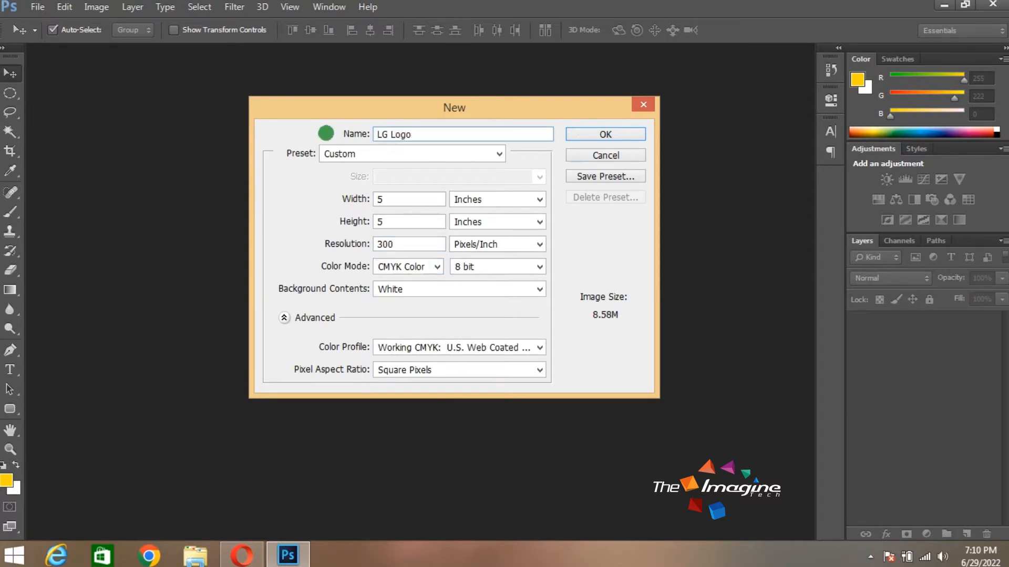
click(578, 133)
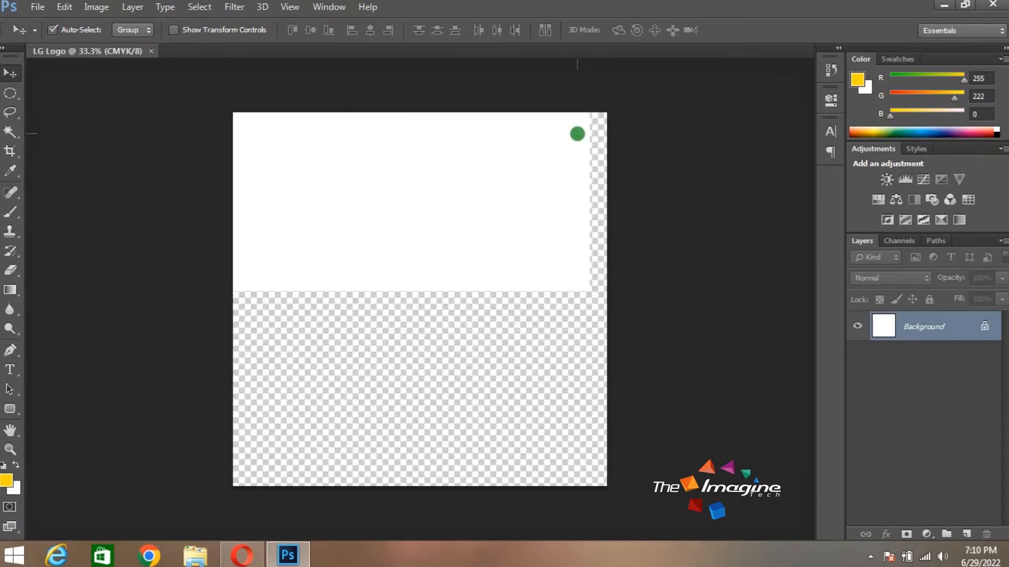
- Place a horizontal and a vertical guide crossing at the centre of the canvas, at 2.5 inches each
key(z)
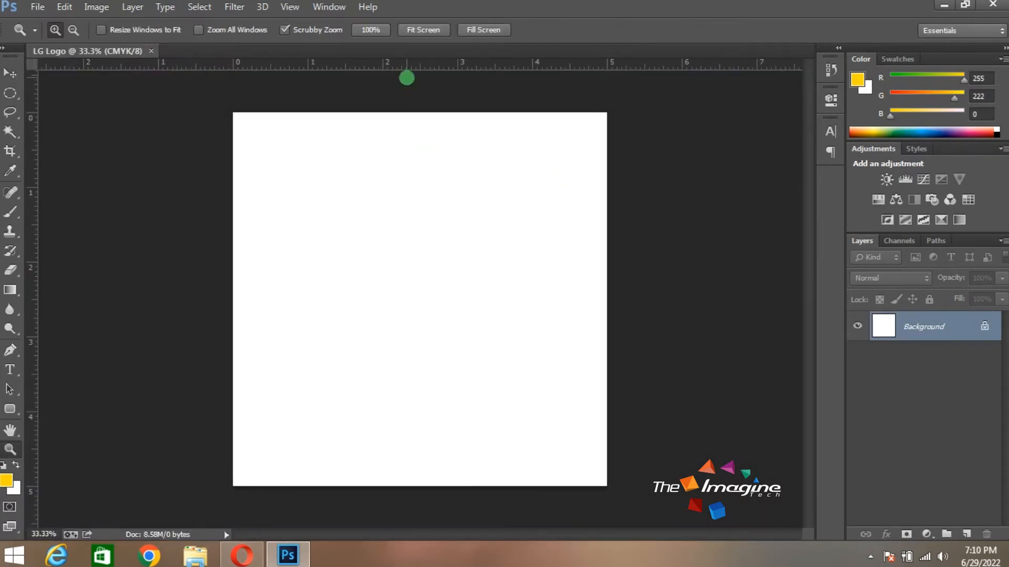
key(v)
drag(391, 64, 378, 299)
drag(35, 289, 418, 284)
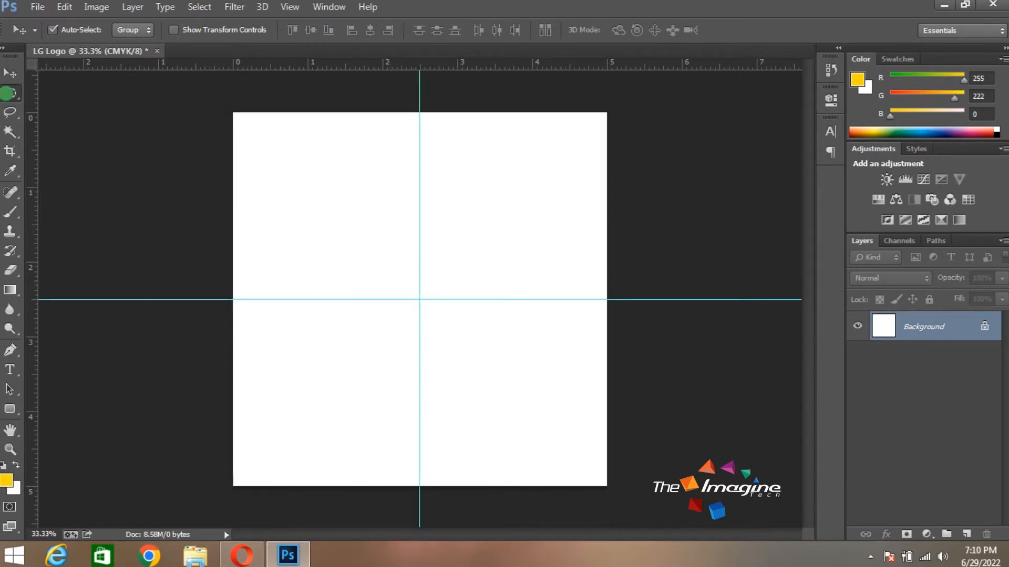
- Make a circular selection about 3.5 inches across centred on the guide intersection, and add a new layer for it
click(10, 93)
click(53, 105)
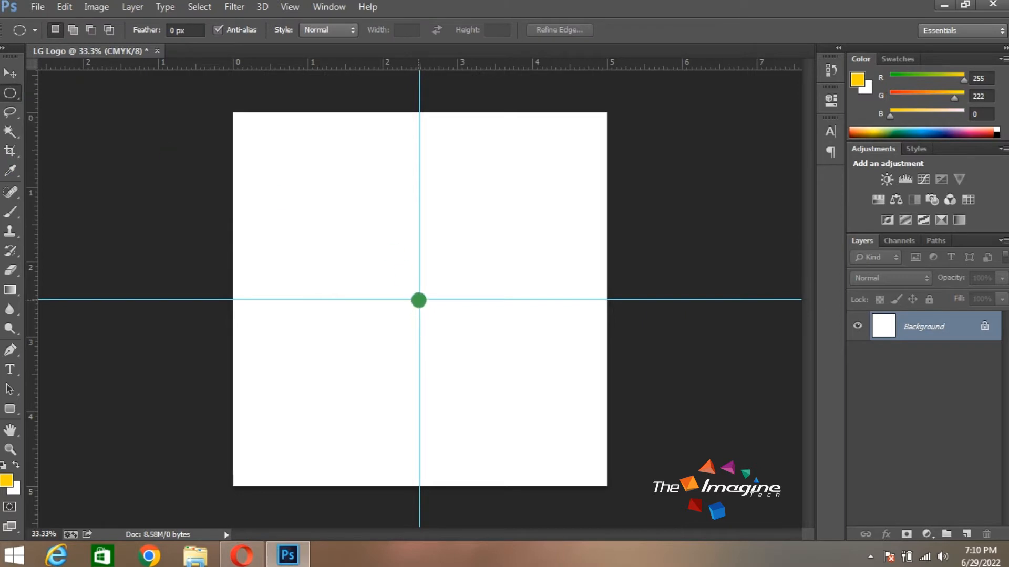
drag(419, 300, 554, 428)
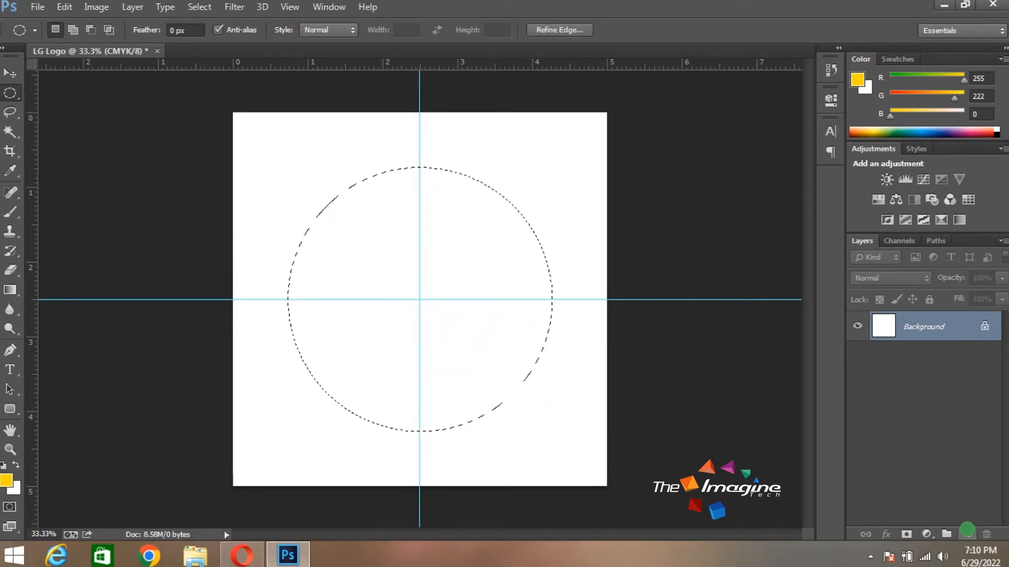
click(967, 531)
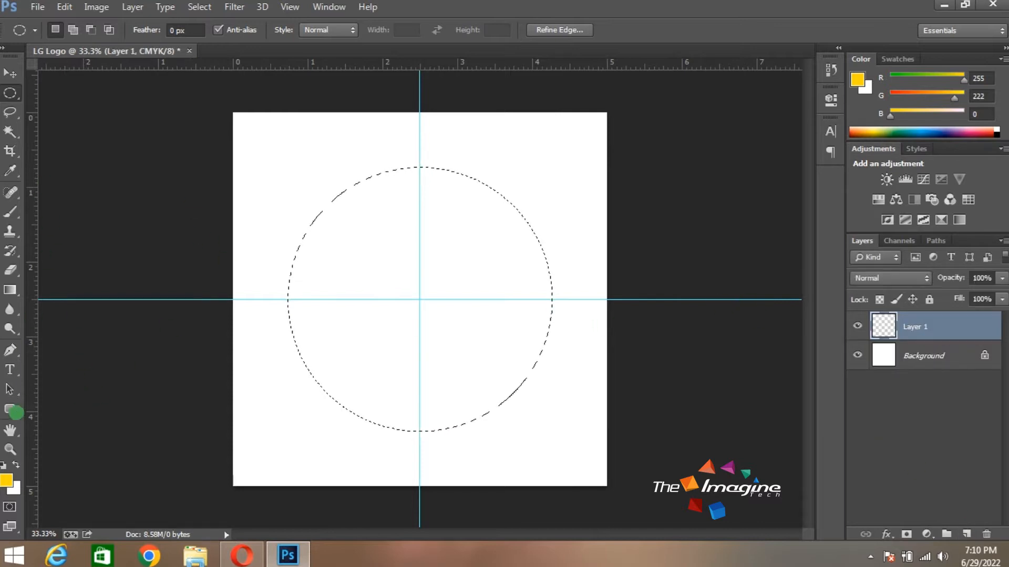
- Set the foreground colour to C 0, M 100, Y 100, K 30, fill the circular selection with it and deselect
click(6, 479)
drag(686, 100, 660, 119)
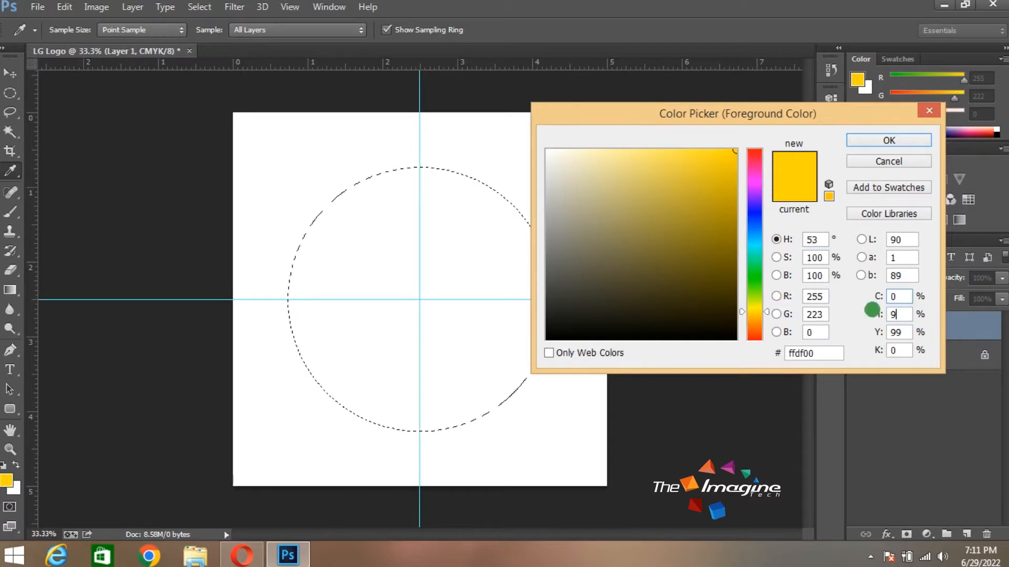
drag(872, 310, 847, 308)
text(0)
text(100)
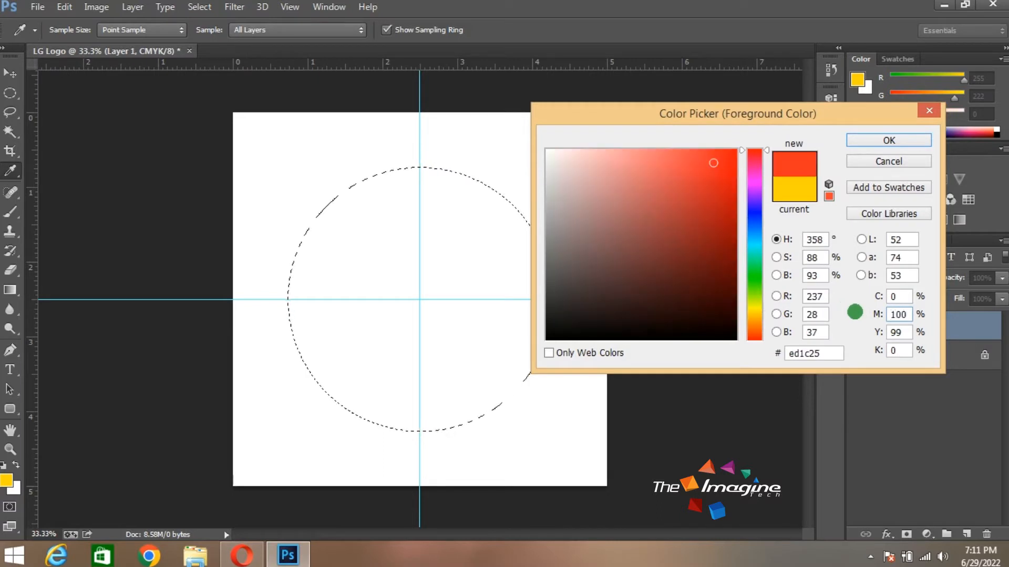
drag(899, 332, 852, 327)
text(100)
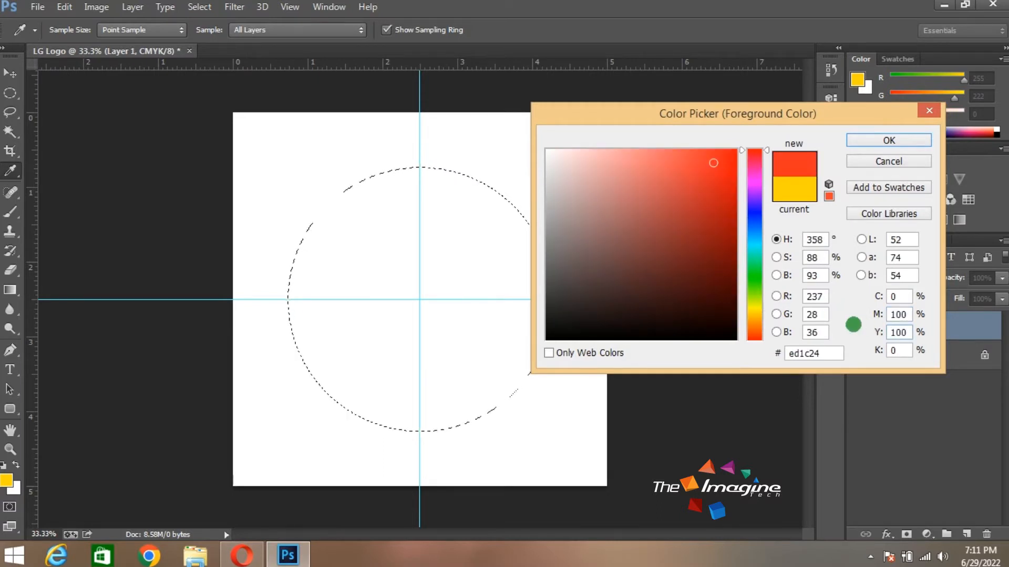
drag(897, 350, 846, 347)
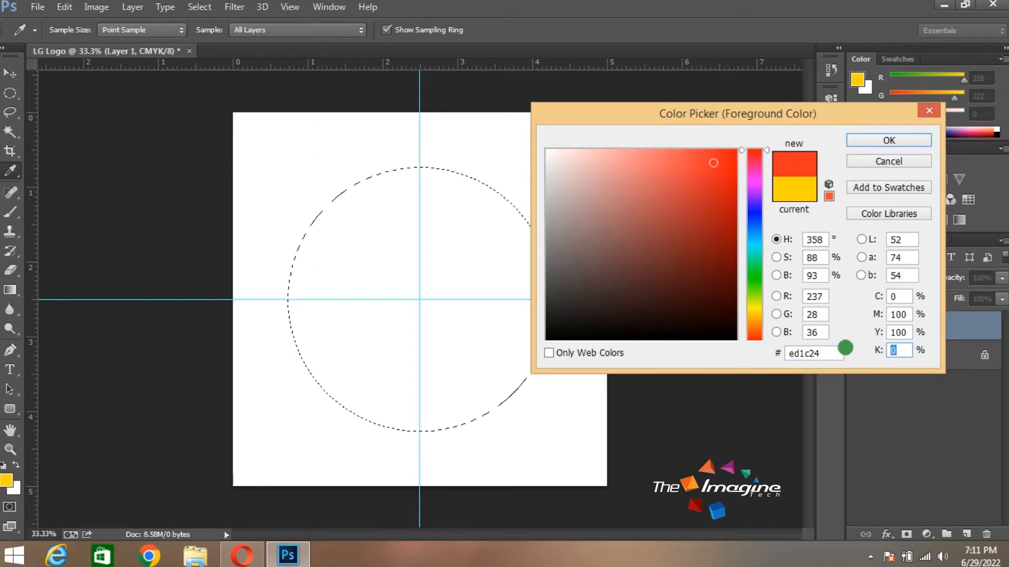
text(30)
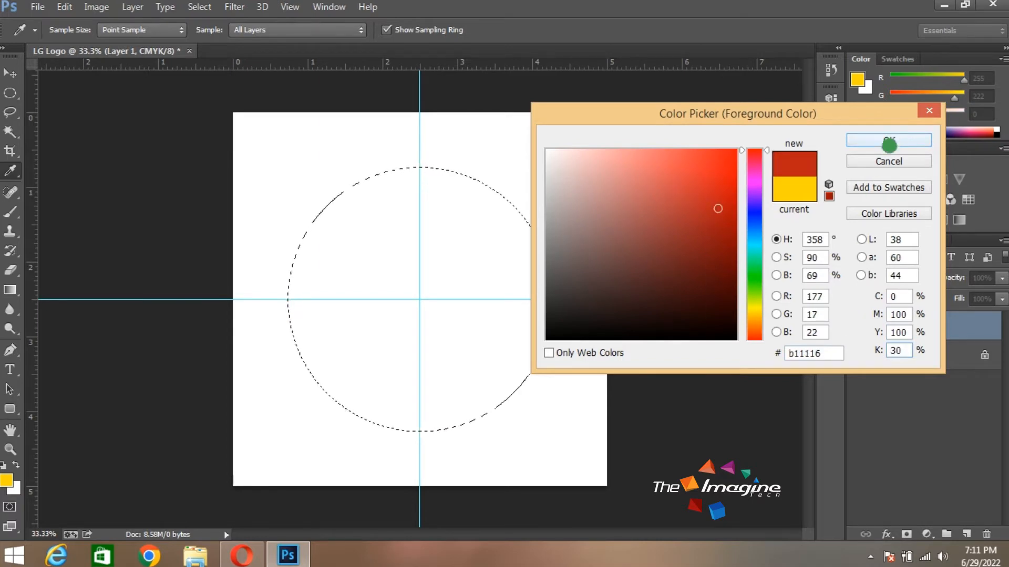
click(889, 141)
key(alt+BackSpace)
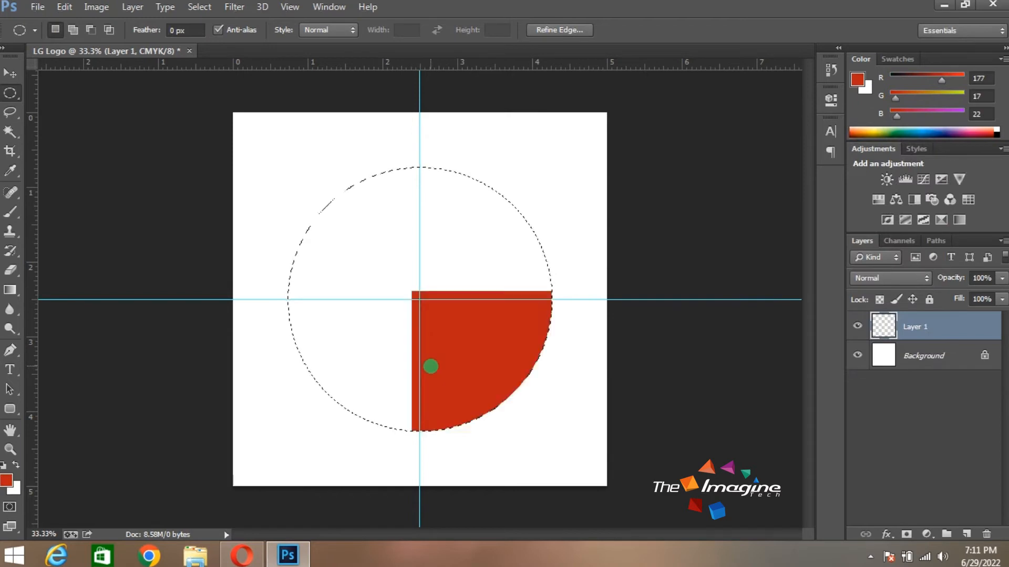
key(ctrl+d)
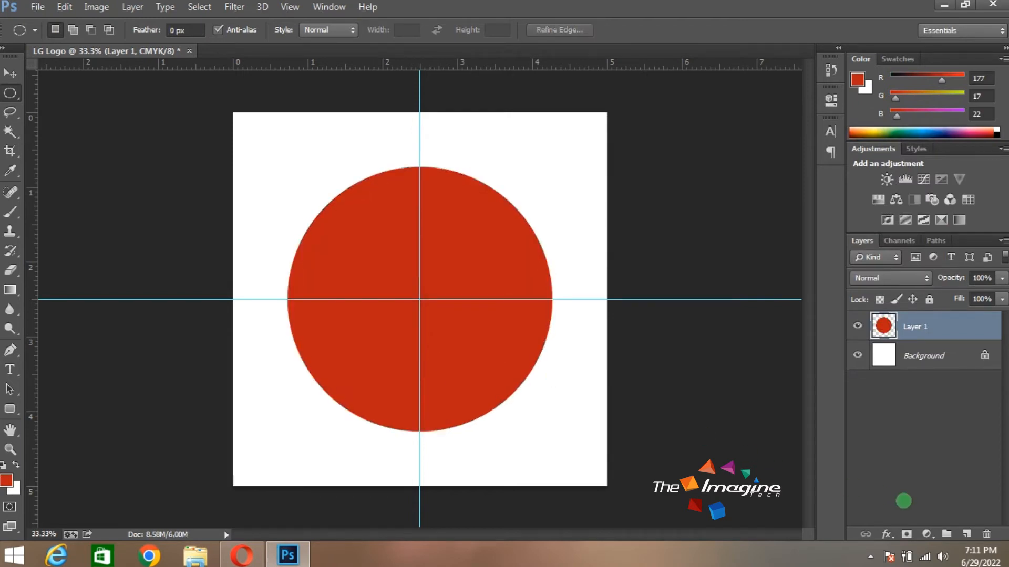
- Add another layer and make a circular selection about 3.2 inches across, concentric with the red circle
click(965, 534)
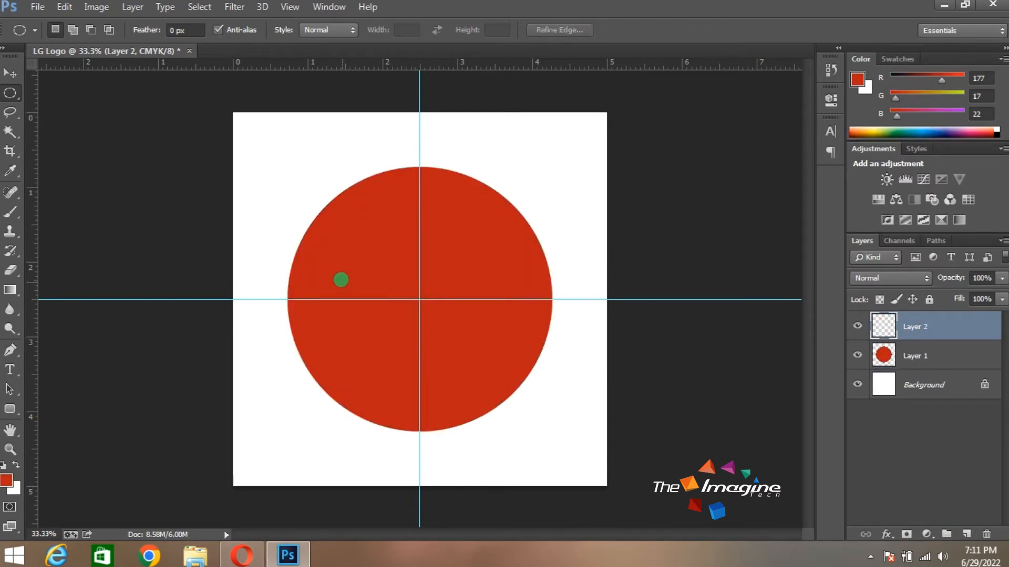
click(10, 73)
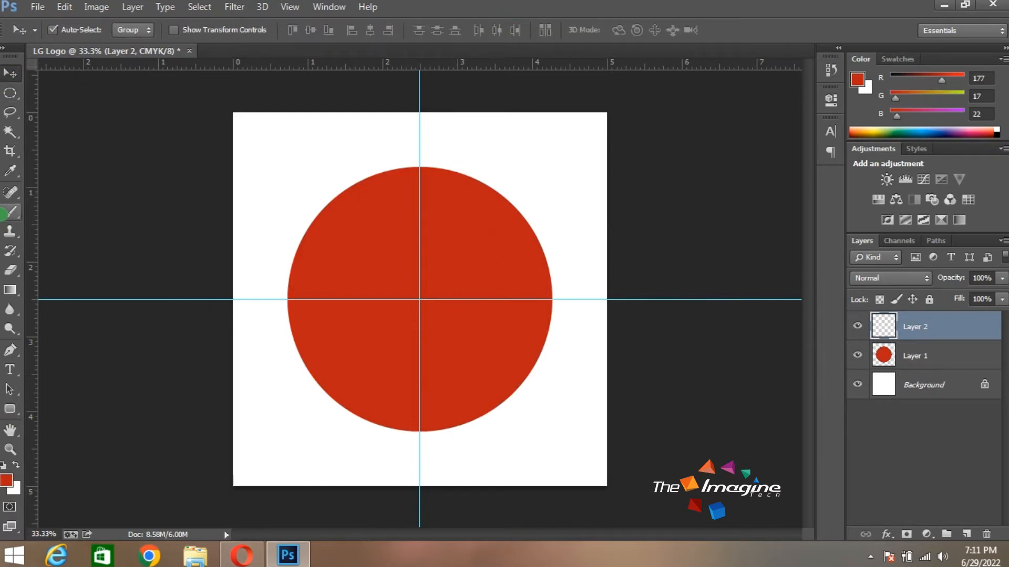
drag(10, 93, 64, 96)
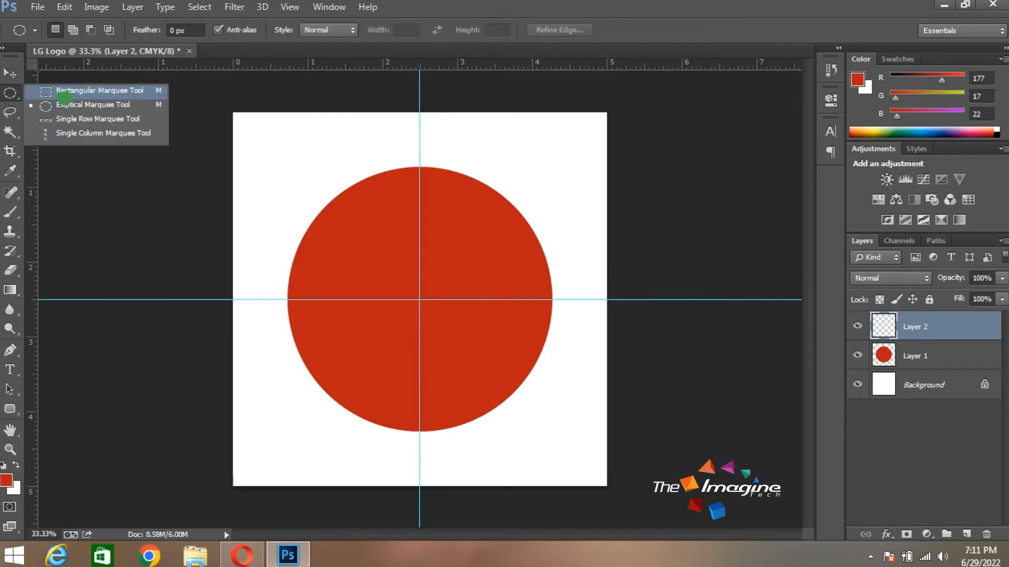
click(66, 104)
drag(419, 300, 589, 420)
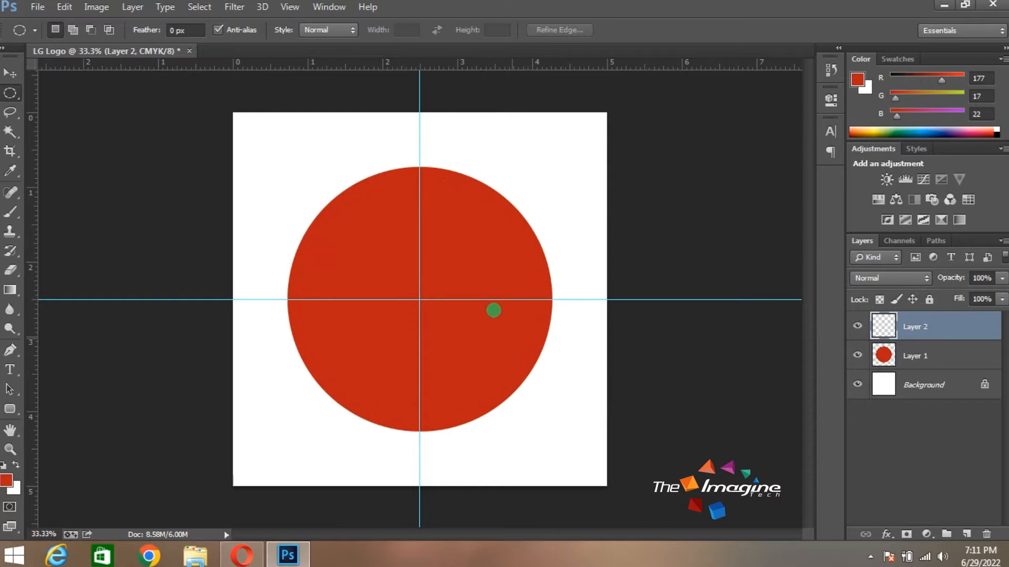
drag(471, 271, 471, 270)
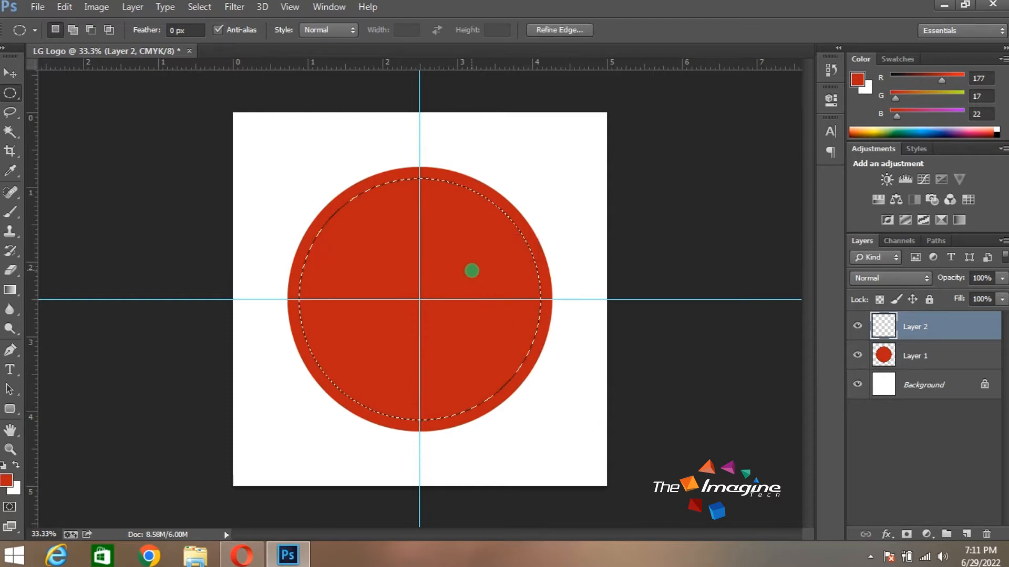
click(13, 70)
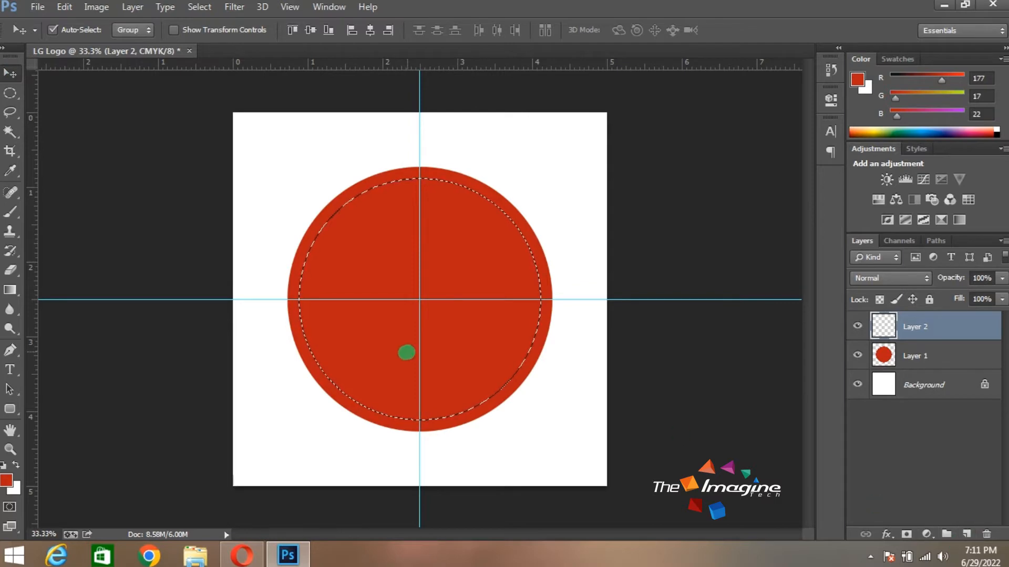
- Swap the foreground and background colours, fill the inner circular selection with white and deselect
click(16, 465)
click(7, 479)
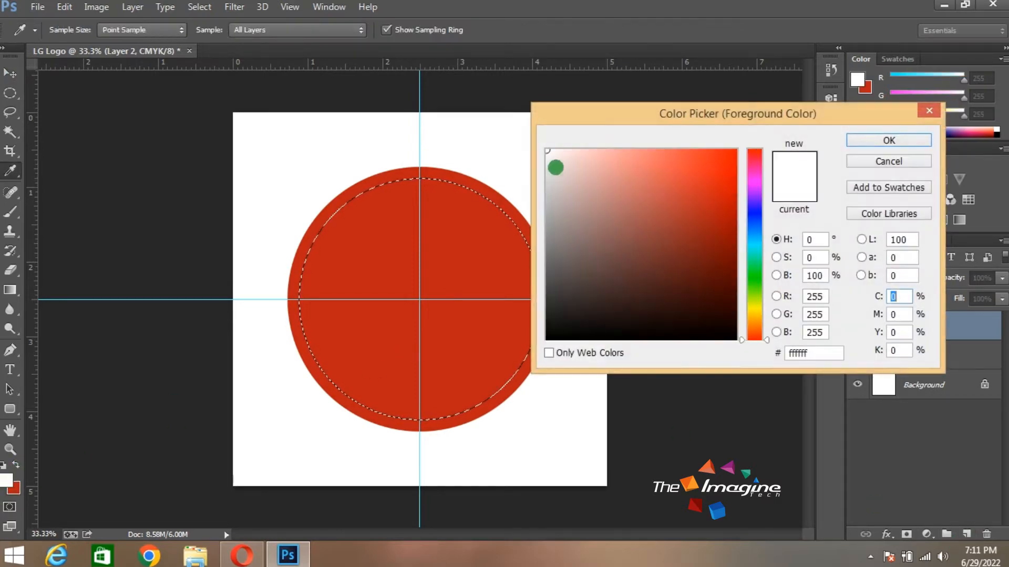
click(847, 146)
key(alt+BackSpace)
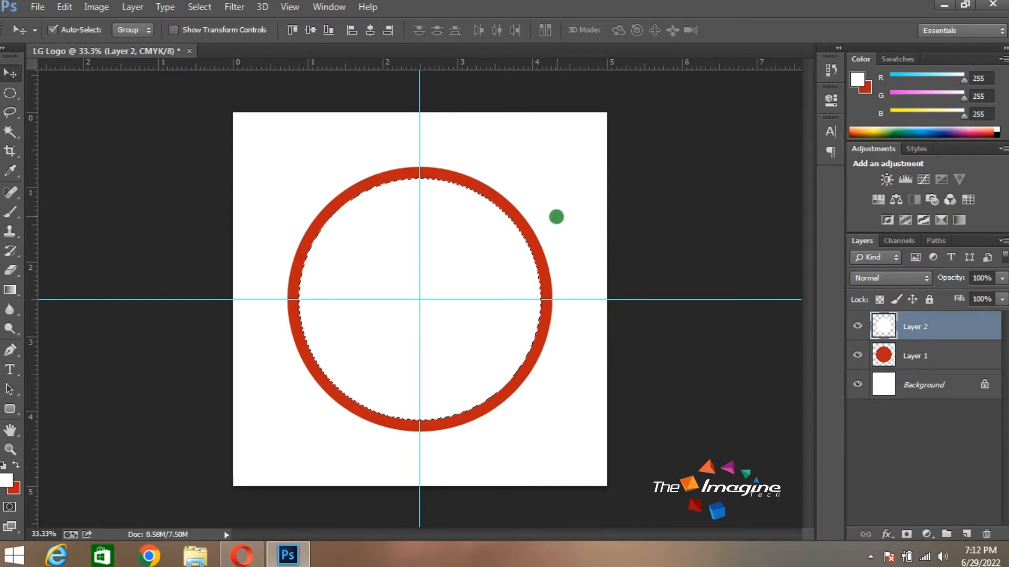
key(ctrl+d)
- Delete a concentric circle about 2.9 inches across from the white circle on Layer 2, leaving a thin white ring
click(10, 93)
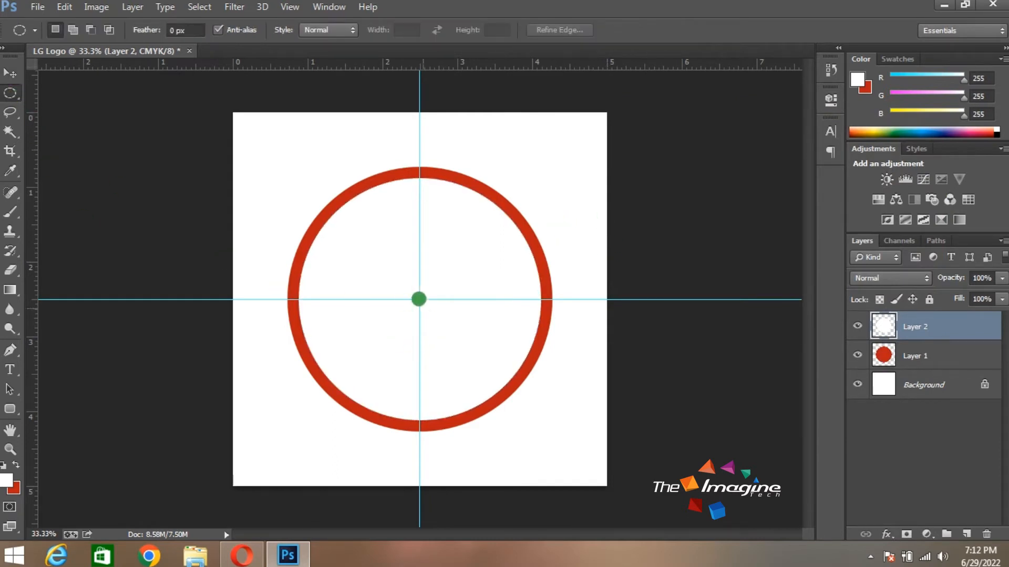
drag(426, 303, 546, 407)
drag(457, 329, 457, 330)
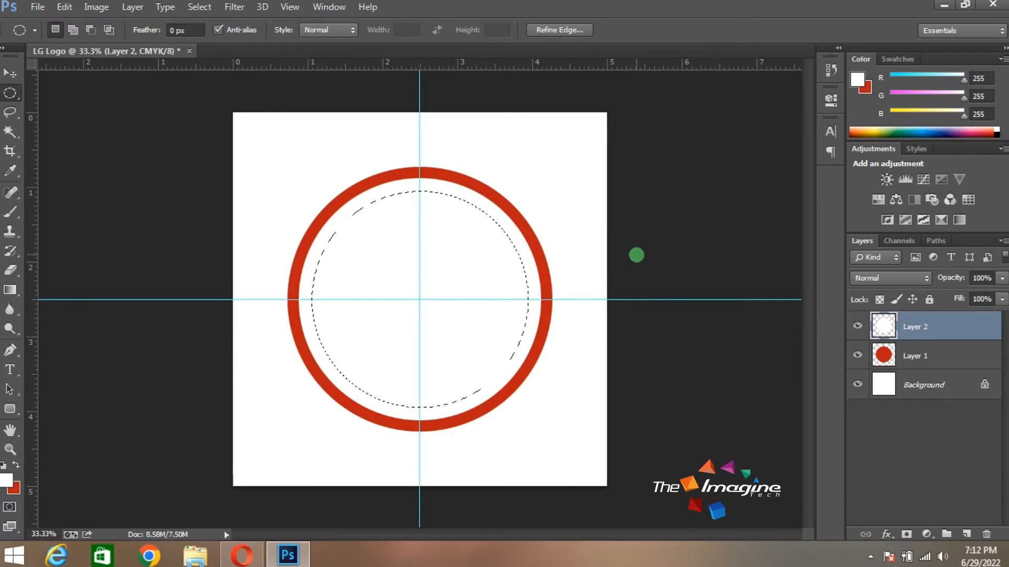
key(ctrl+BackSpace)
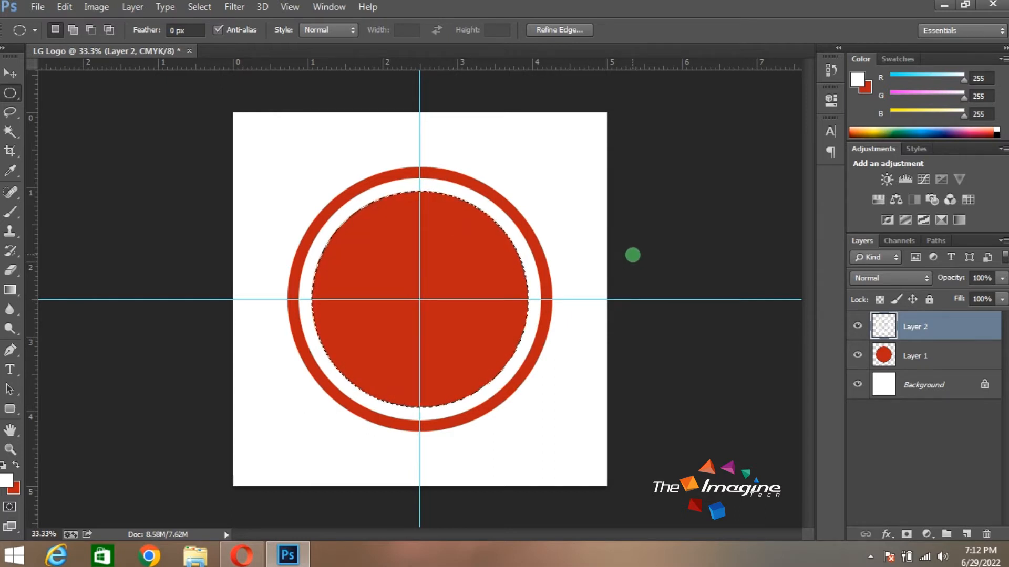
key(ctrl+d)
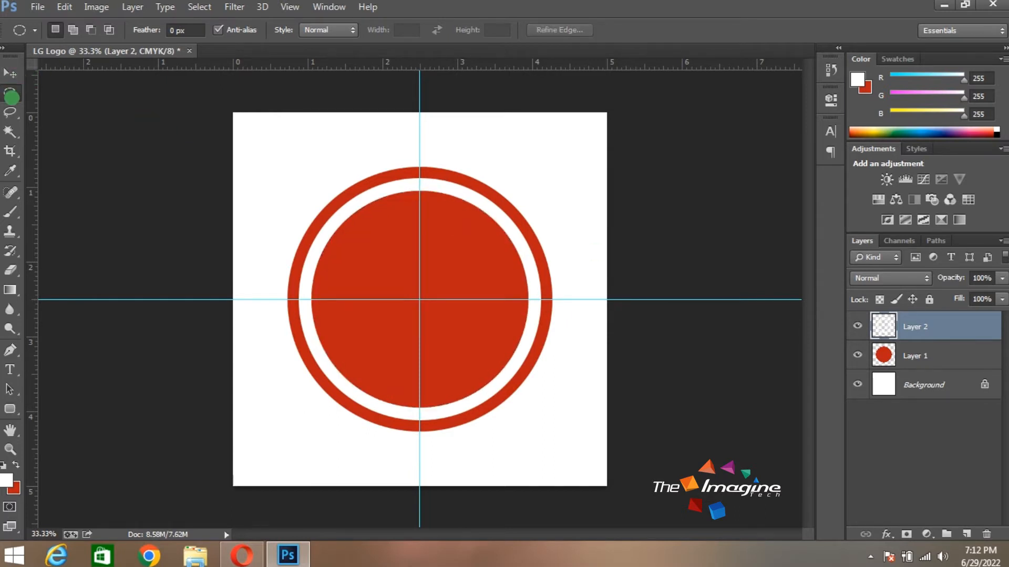
- Delete the upper-right quarter of the white ring using a rectangular selection snapped to the guides, and deselect
right_click(10, 94)
click(53, 97)
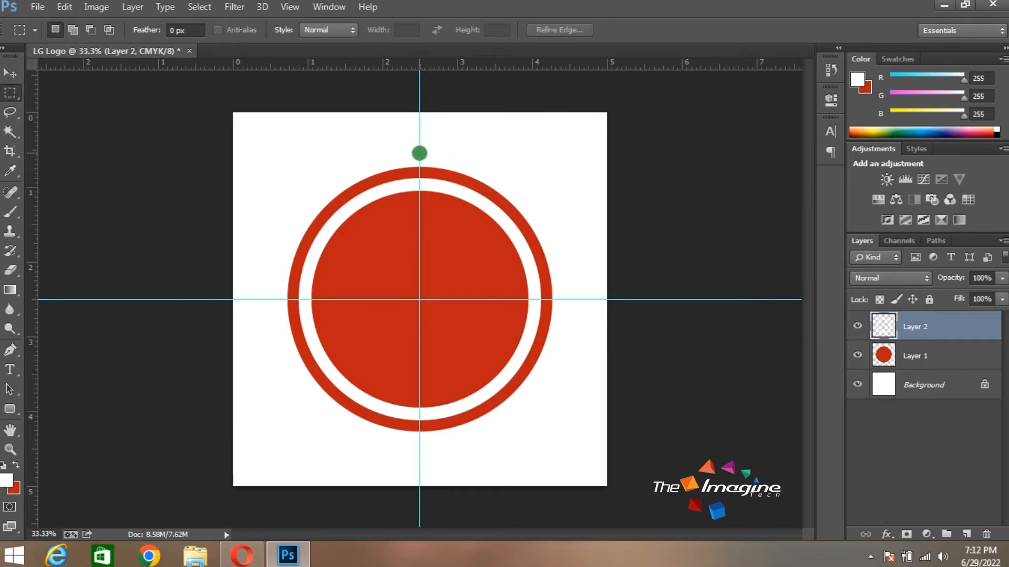
drag(420, 154, 612, 300)
key(ctrl+BackSpace)
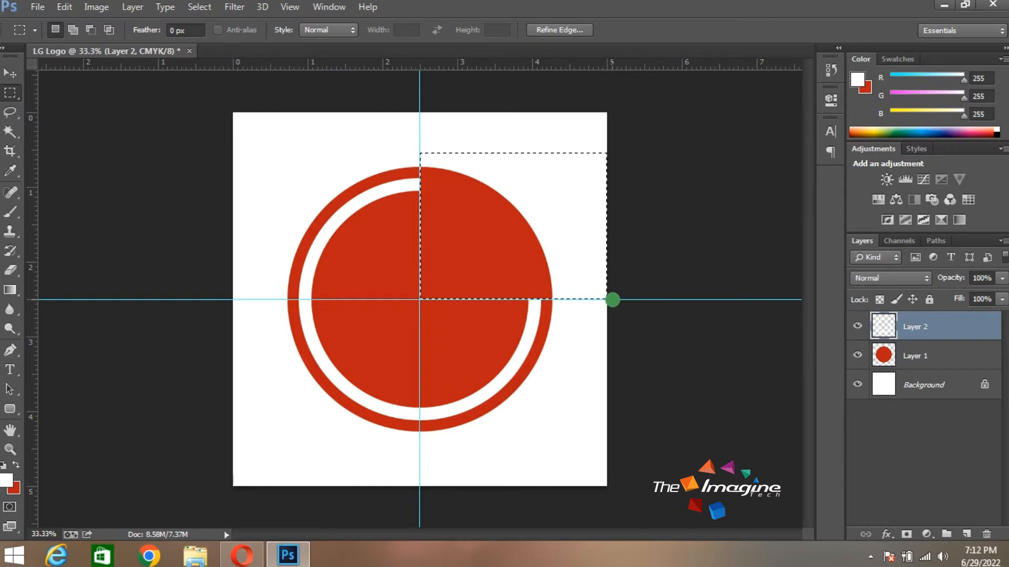
key(ctrl+d)
- Make a rectangular selection about 1.3 by 0.2 inches just below the horizontal guide, running inward from the white ring's outer edge
key(z)
click(507, 315)
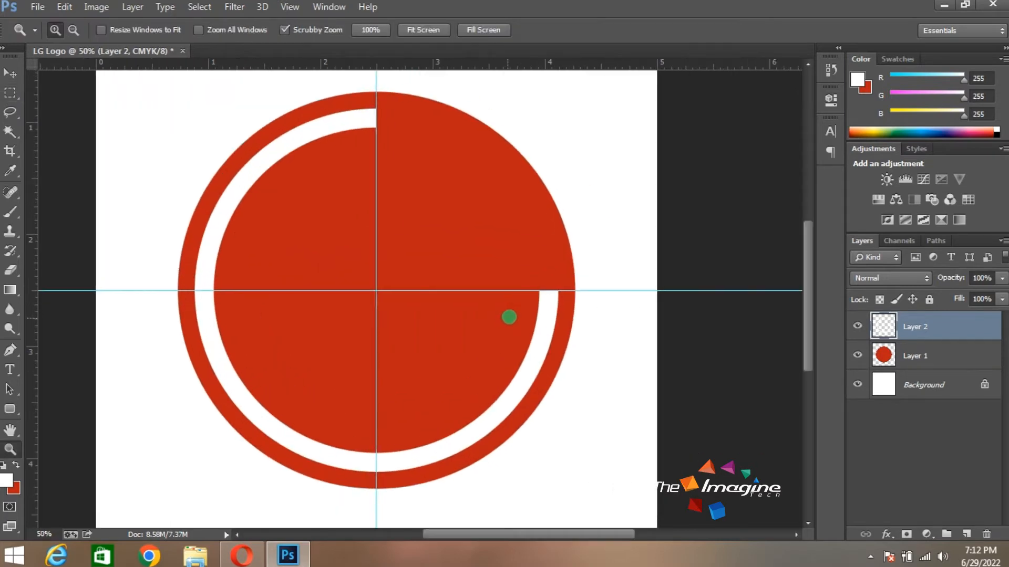
click(507, 317)
key(p)
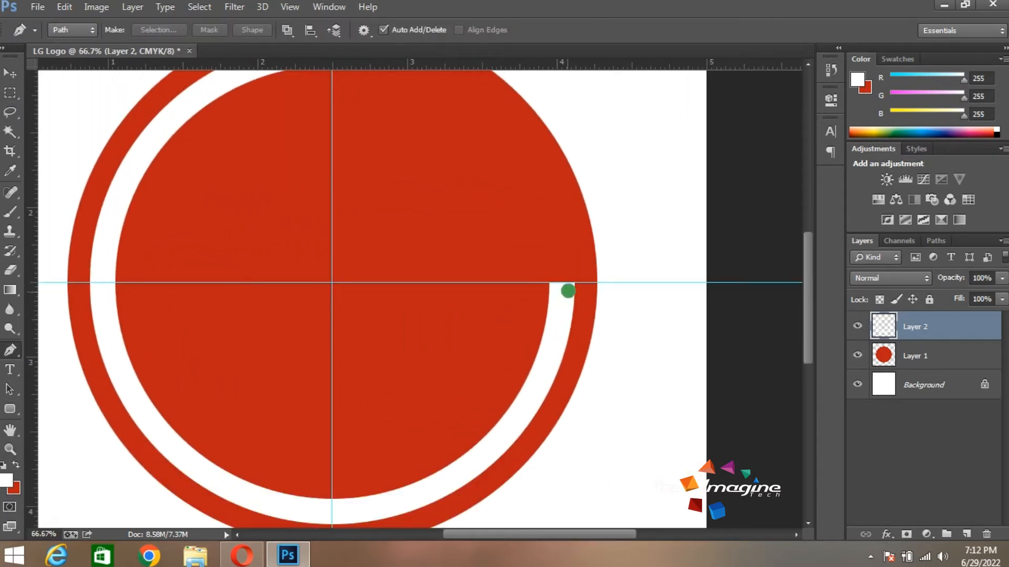
click(9, 88)
click(48, 90)
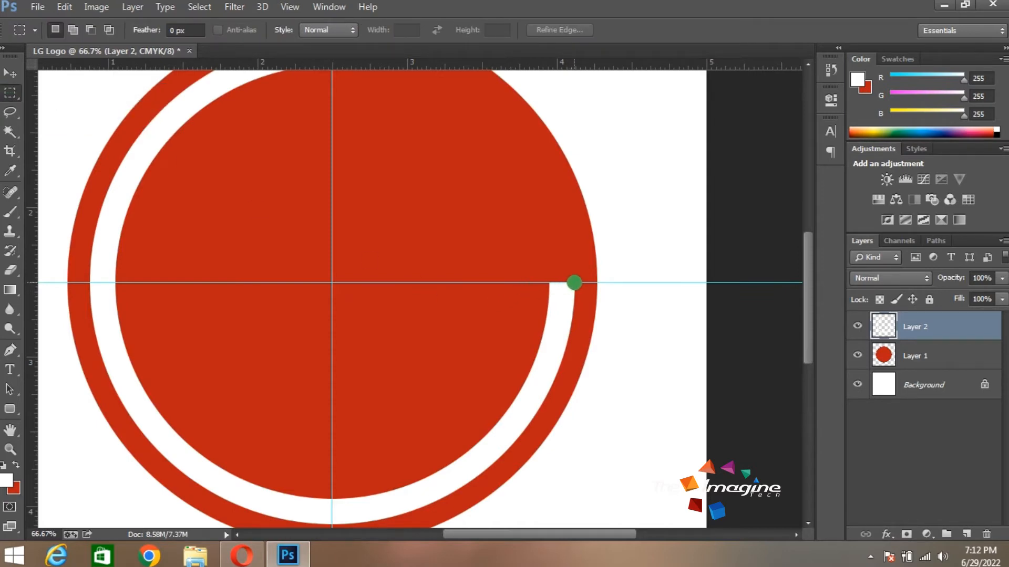
drag(574, 282, 385, 307)
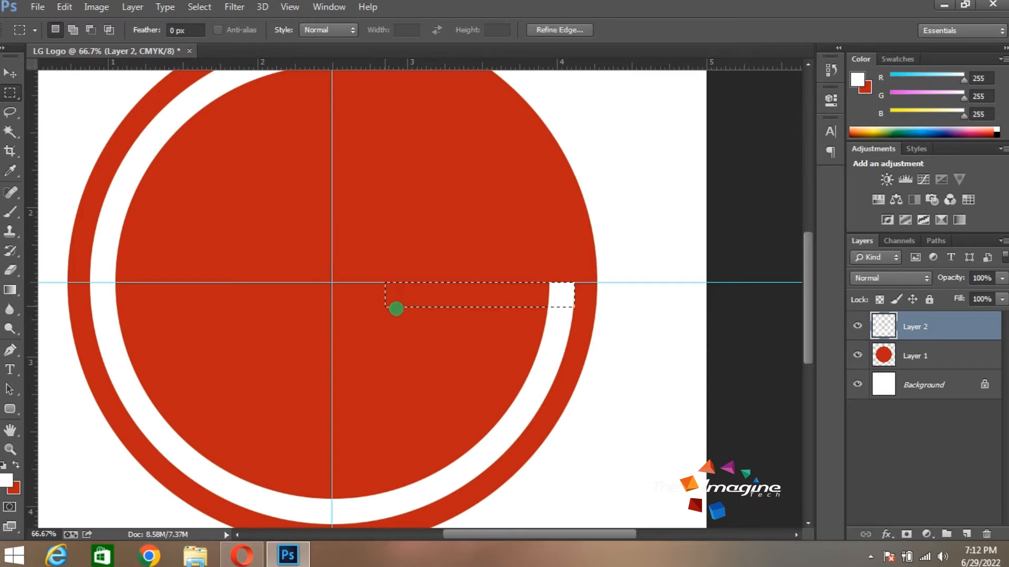
- Add a new layer, fill the bar selection with white and deselect
click(965, 534)
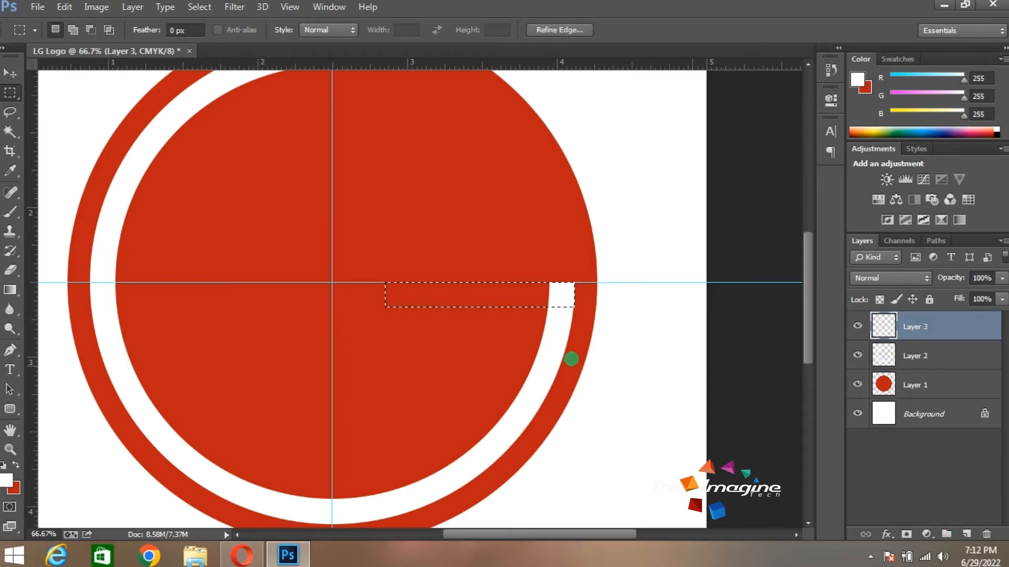
key(alt+BackSpace)
key(ctrl+d)
key(z)
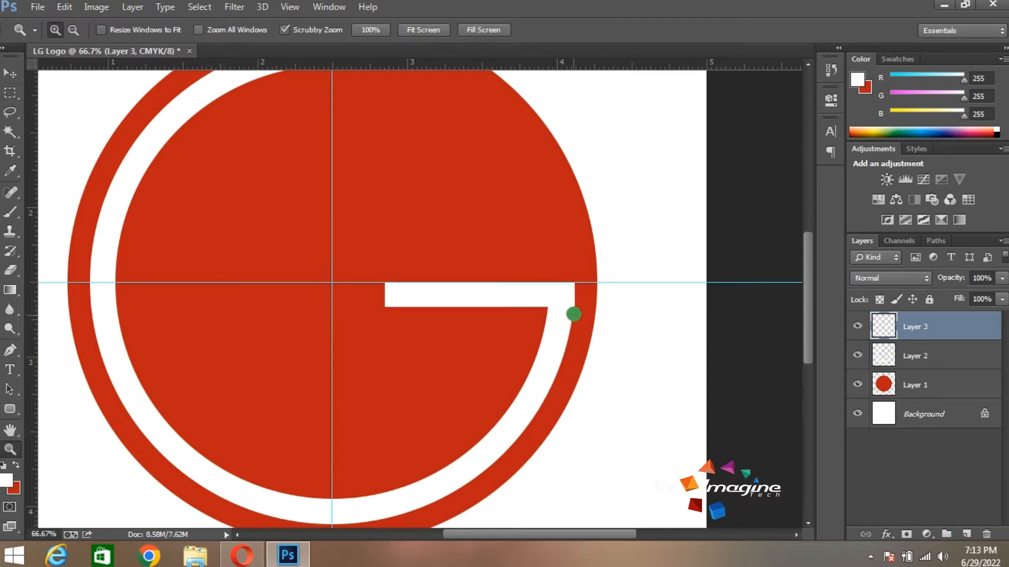
click(572, 313)
click(573, 314)
click(578, 305)
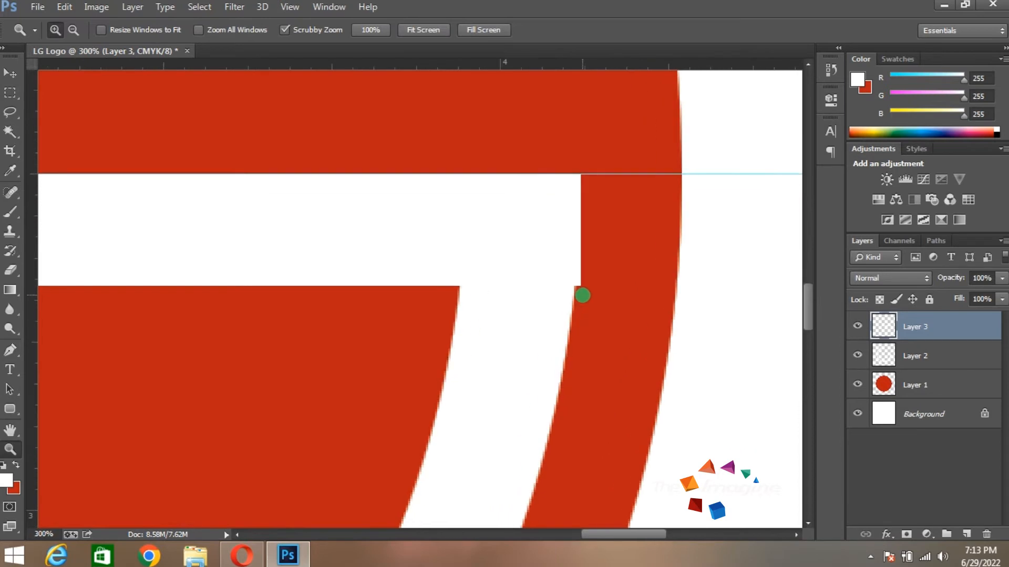
key(v)
key(Up)
key(Up)
key(Up)
key(Up)
key(Up)
key(Up)
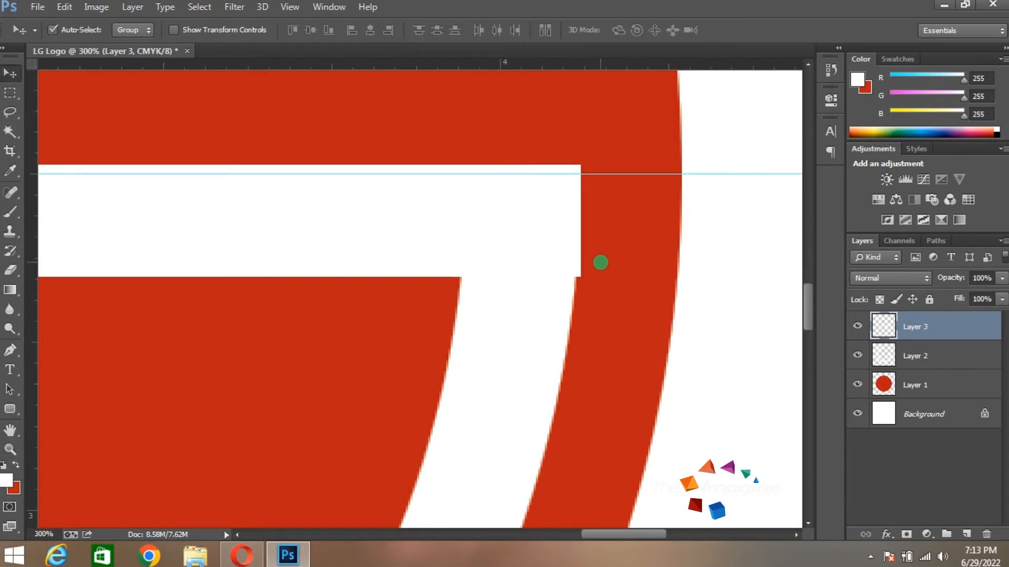
key(Up)
key(Up)
key(Up)
key(Up)
key(Up)
key(Up)
key(Up)
key(Up)
key(Up)
key(Up)
key(Up)
key(Up)
key(Up)
key(Up)
key(Up)
key(Up)
key(Up)
key(Up)
key(Up)
key(Up)
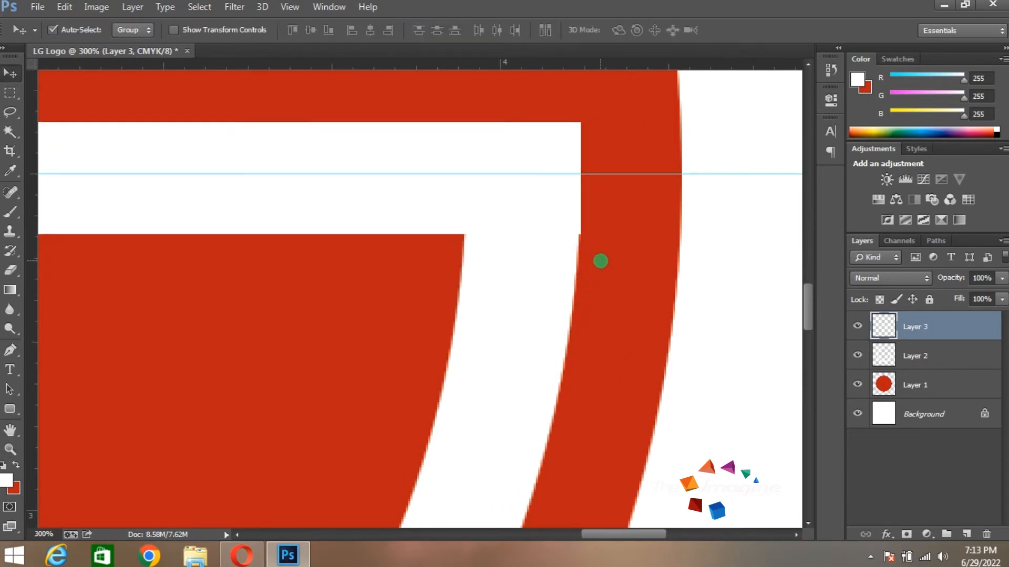
key(Down)
key(Down)
key(Down)
key(Down)
key(Down)
key(Down)
key(Down)
key(Down)
key(Down)
key(Down)
key(Down)
key(Down)
key(Down)
key(Down)
key(Down)
key(Down)
key(Down)
key(Down)
key(Down)
key(Down)
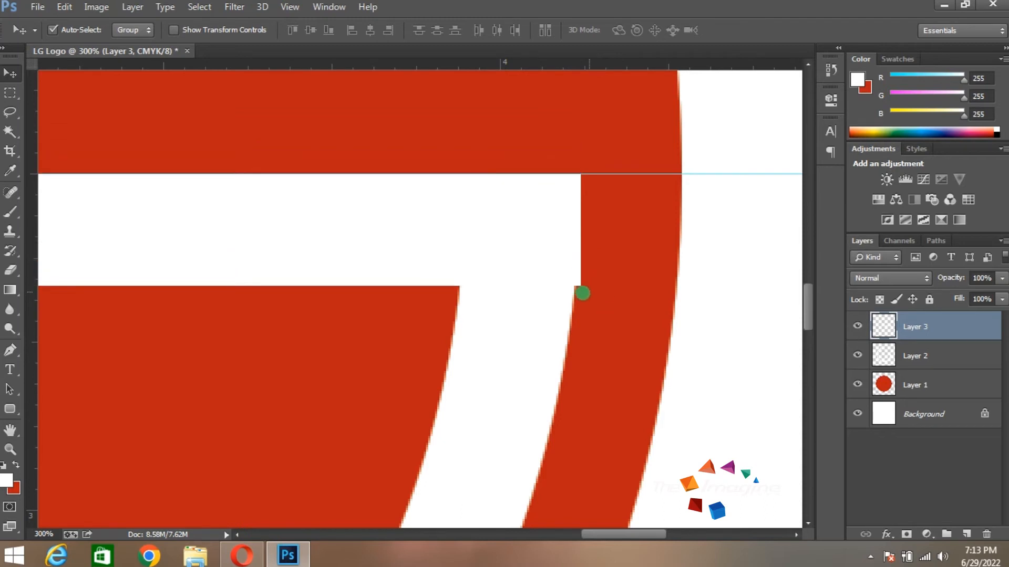
- Trim the bar's protruding outer corner by deleting a Pen-path selection that follows the ring's outer curve, and deselect
key(p)
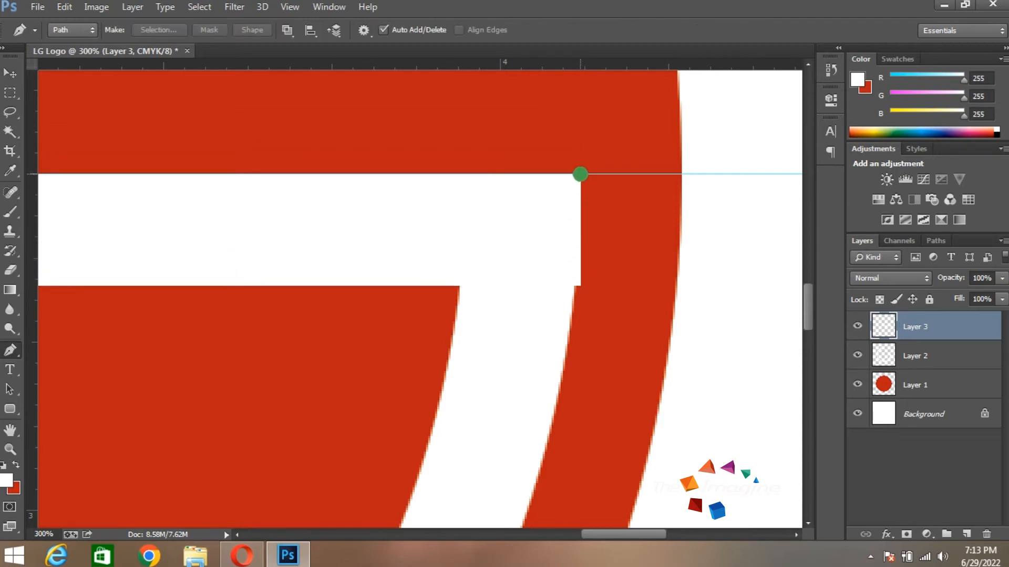
drag(561, 382, 540, 483)
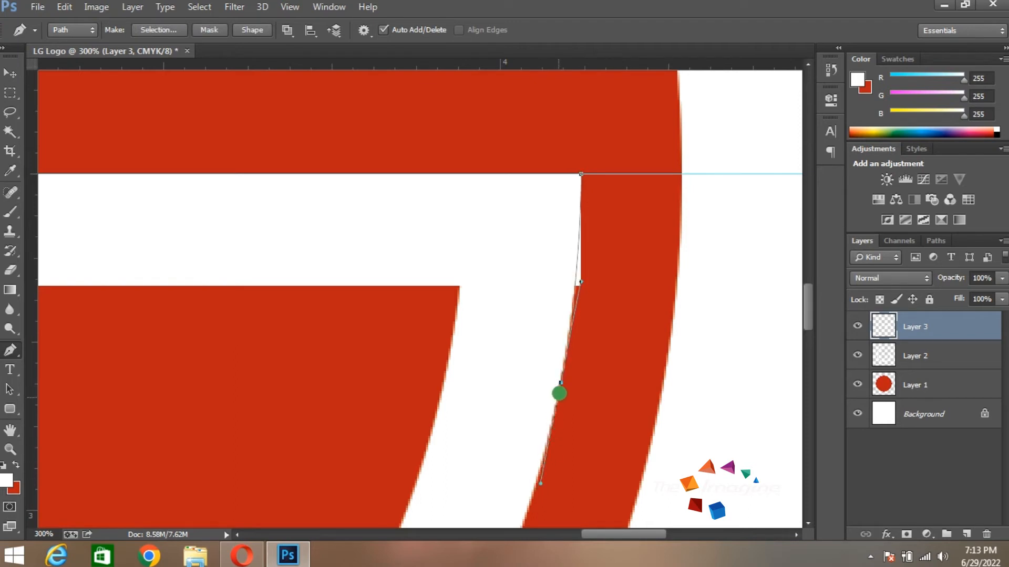
alt+click(560, 383)
click(632, 374)
click(657, 233)
click(633, 167)
click(582, 174)
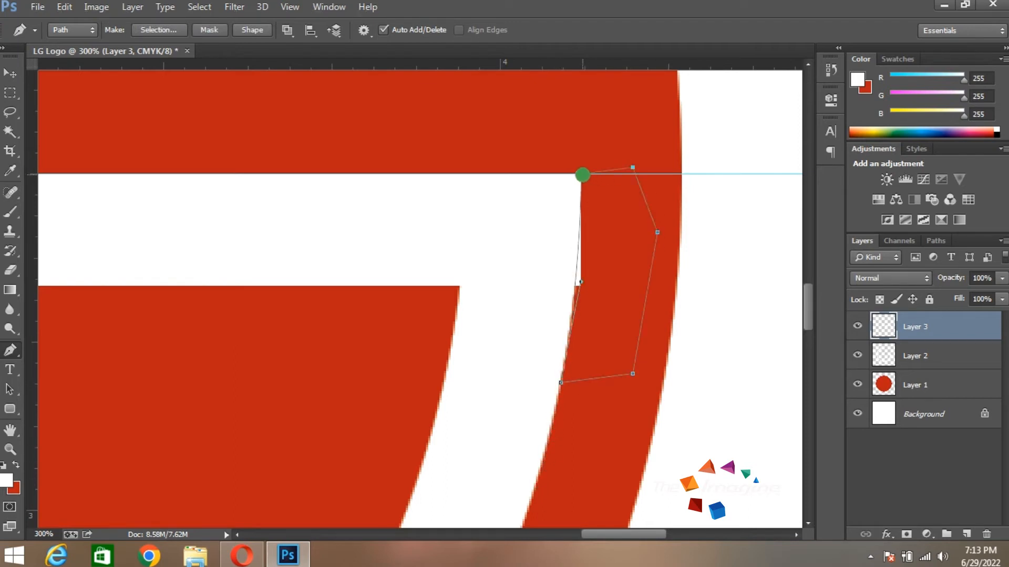
key(ctrl+Return)
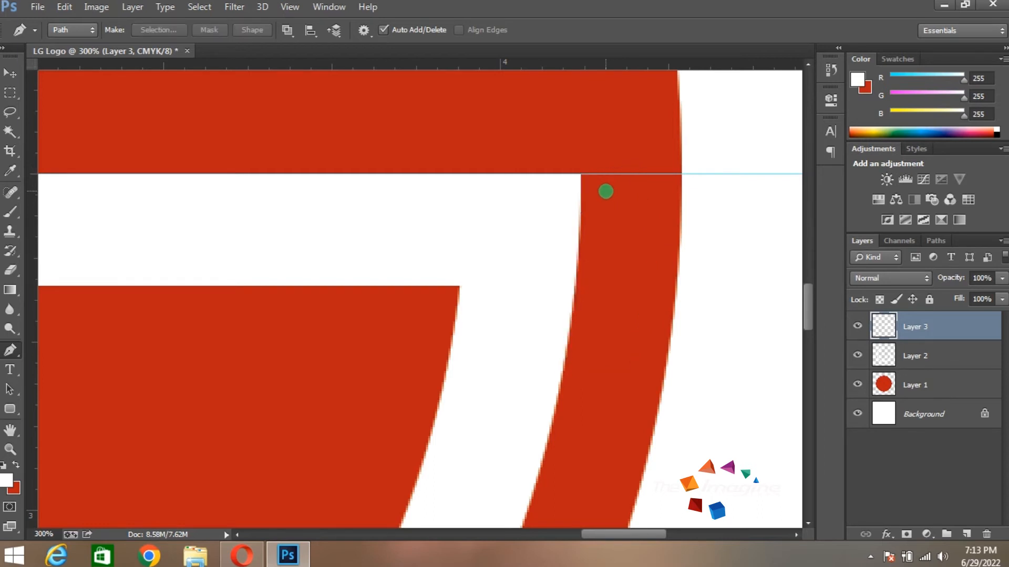
- Create the L's vertical stroke on a new layer as a white-filled rectangle about 0.2 by 2.2 inches, its inner edge on the vertical guide
key(ctrl+0)
key(z)
click(428, 316)
click(428, 315)
key(v)
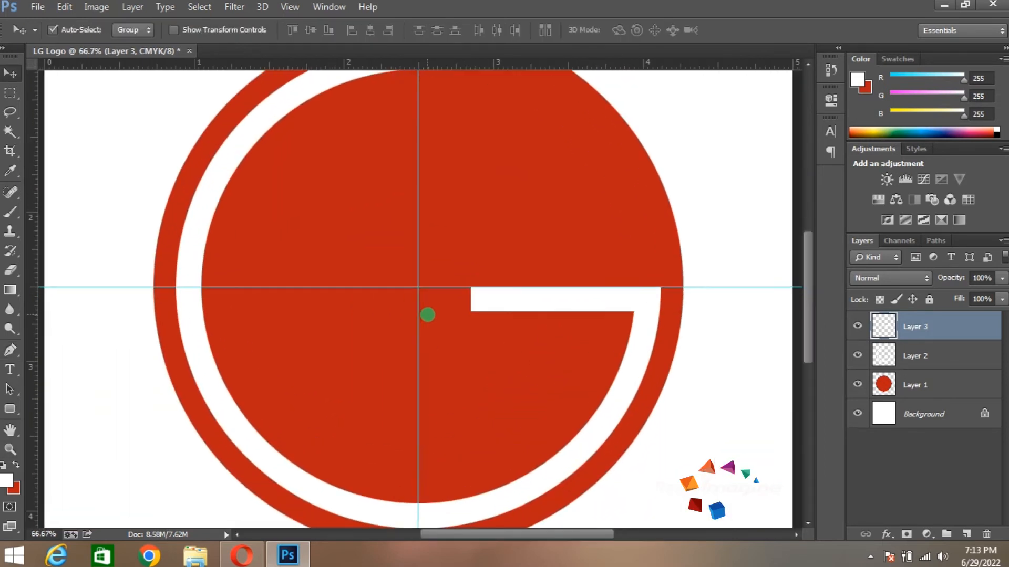
drag(495, 312, 501, 314)
key(z)
alt+click(442, 277)
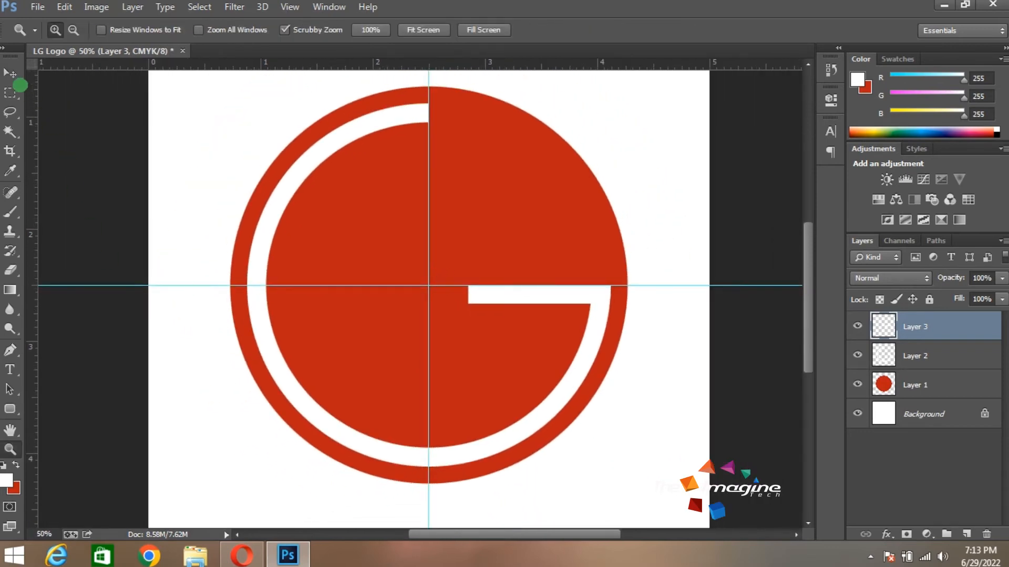
click(19, 86)
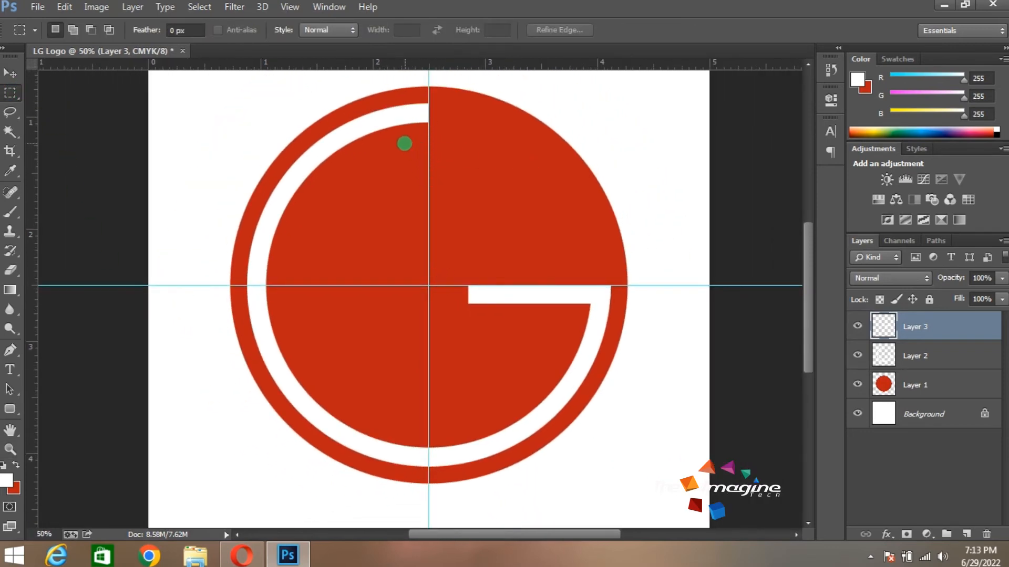
drag(404, 140, 430, 398)
drag(416, 234, 414, 242)
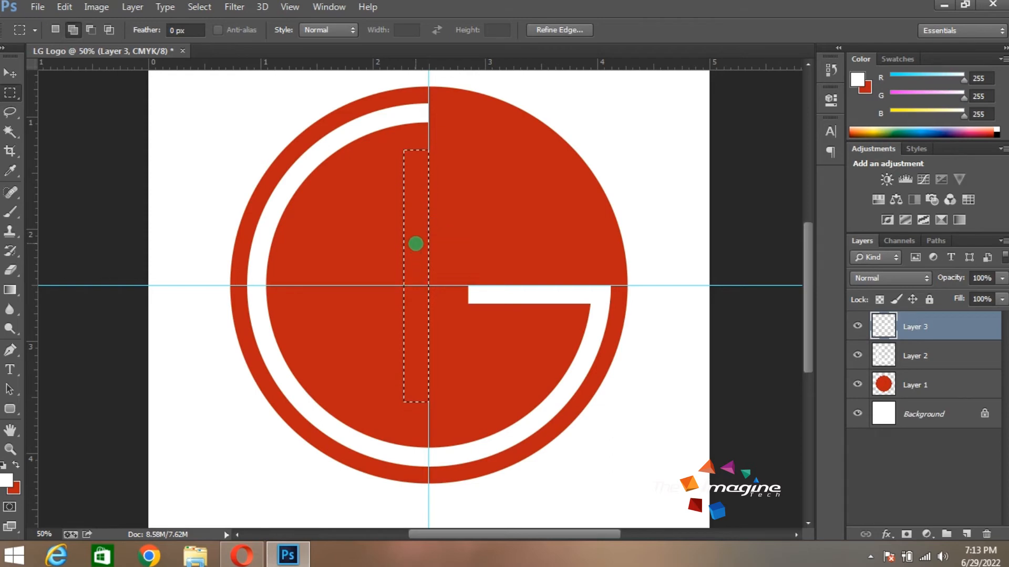
click(966, 534)
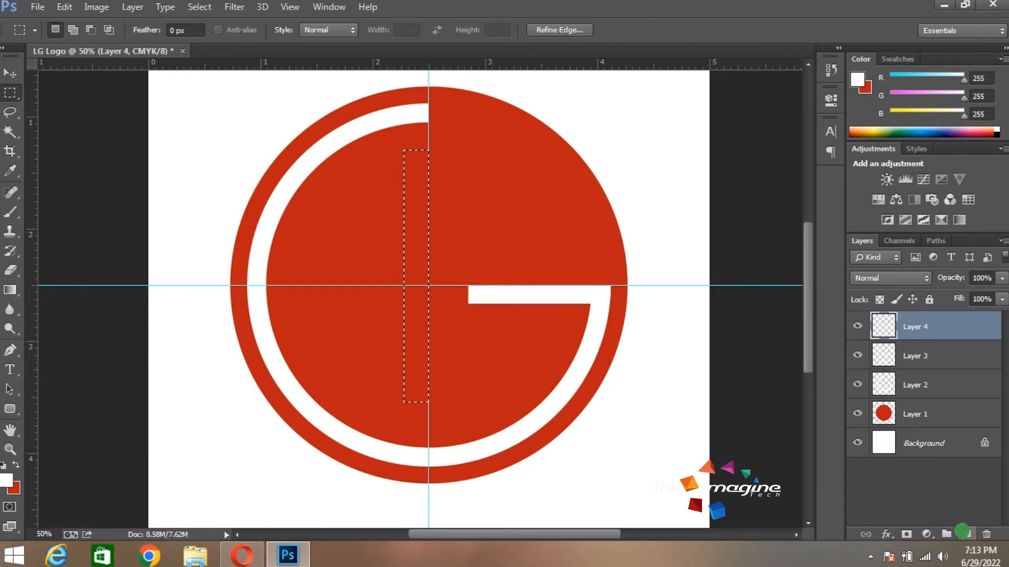
key(alt+BackSpace)
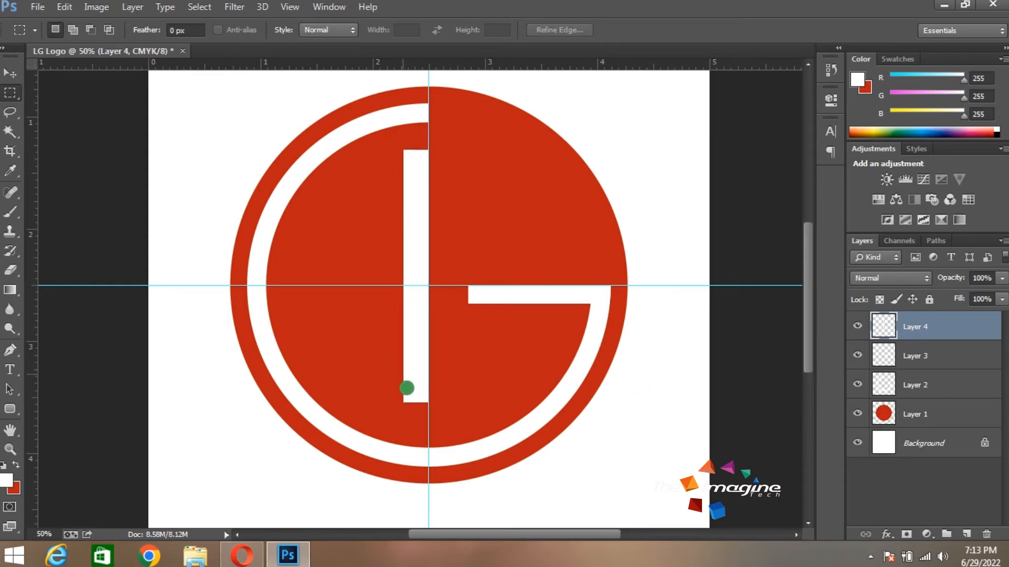
- Add the L's foot as a white-filled rectangle about 1 by 0.2 inches from the stroke's lower end, and deselect
drag(405, 402, 514, 382)
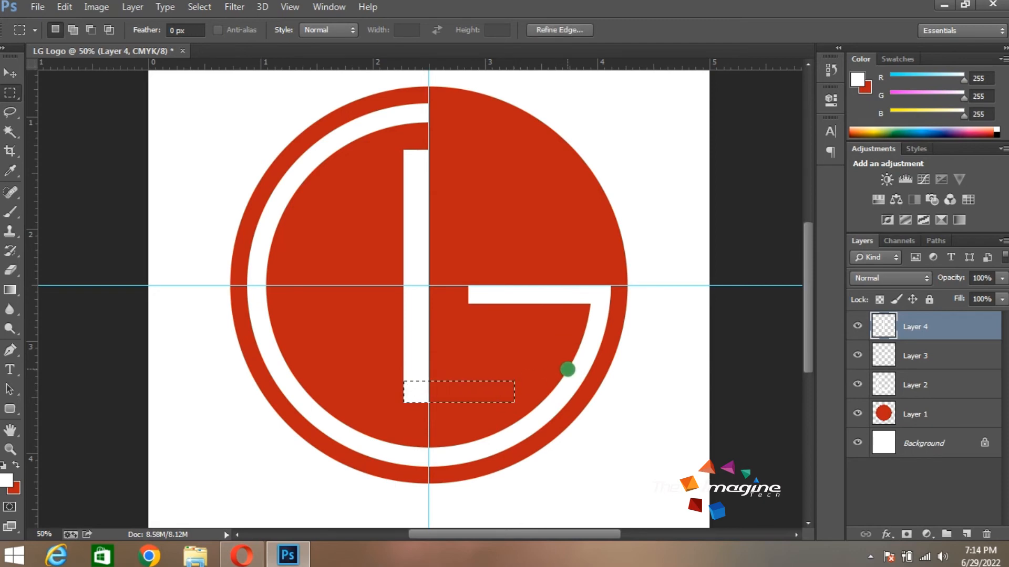
key(alt+BackSpace)
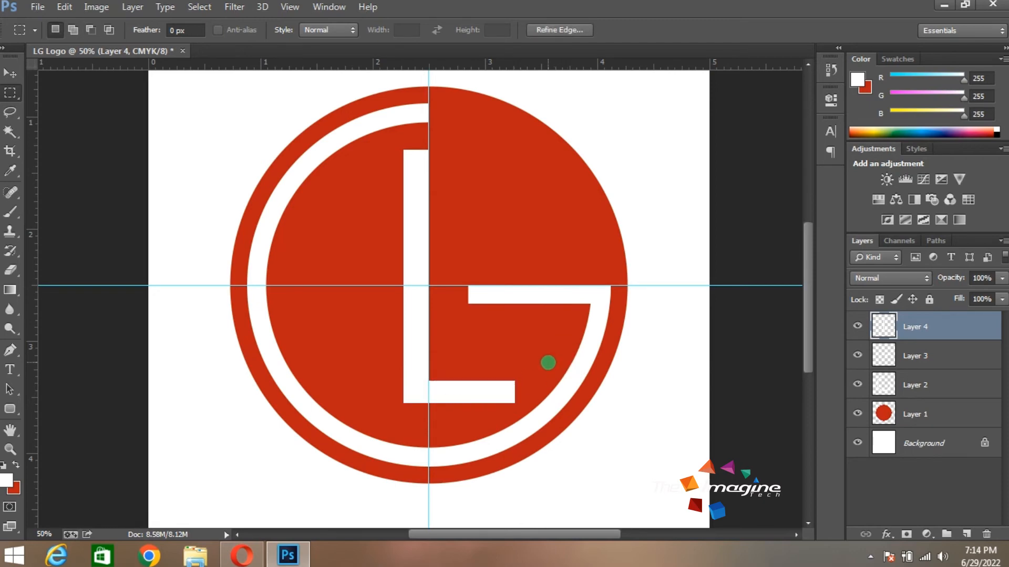
key(ctrl+d)
- Create a white dot about 0.4 inches across on a new layer in the circle's upper-left quarter, and deselect
drag(6, 94, 55, 107)
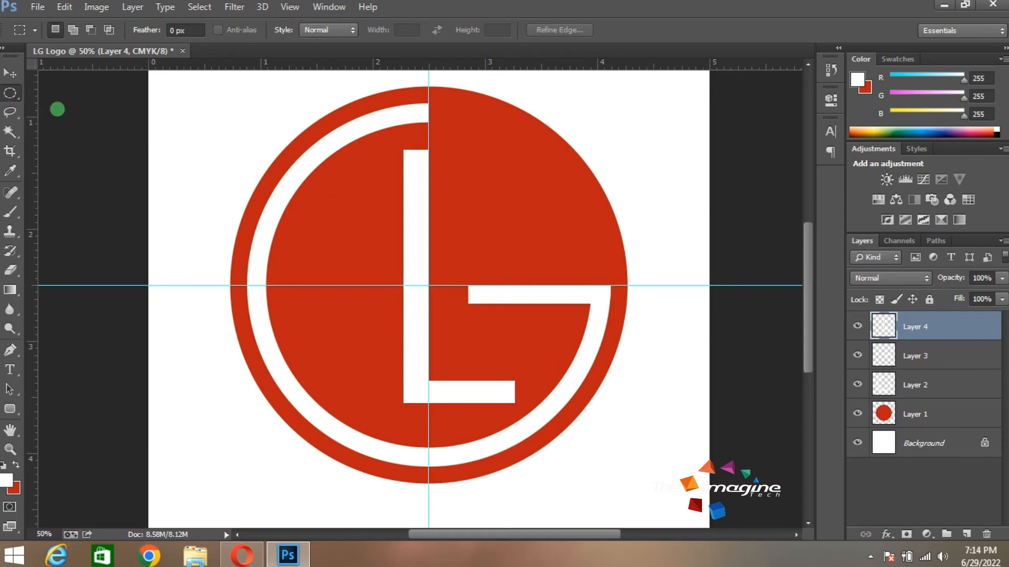
mouse_move(357, 218)
mouse_down()
mouse_move(380, 238)
mouse_move(359, 215)
mouse_up()
click(965, 534)
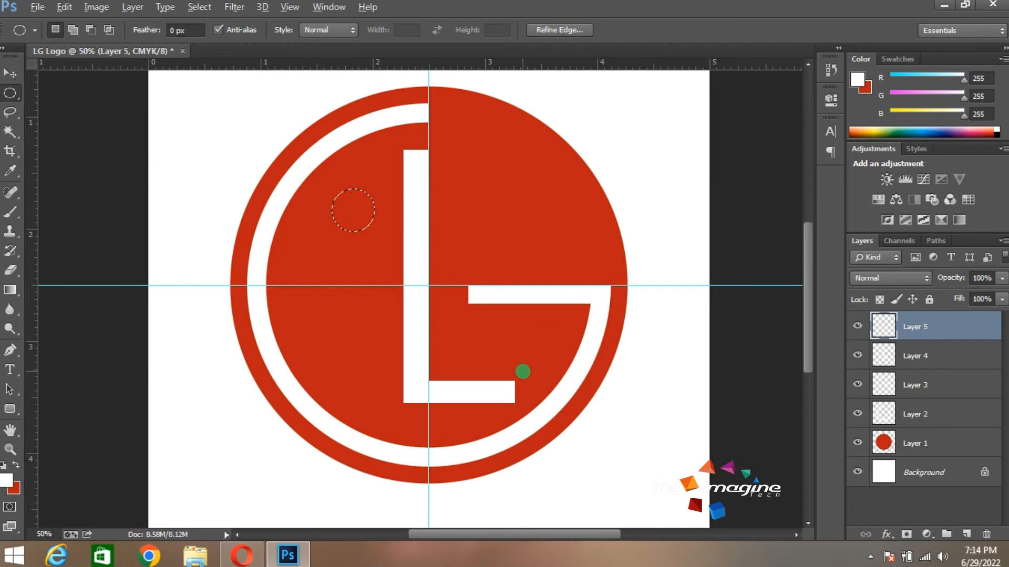
key(alt+BackSpace)
key(ctrl+d)
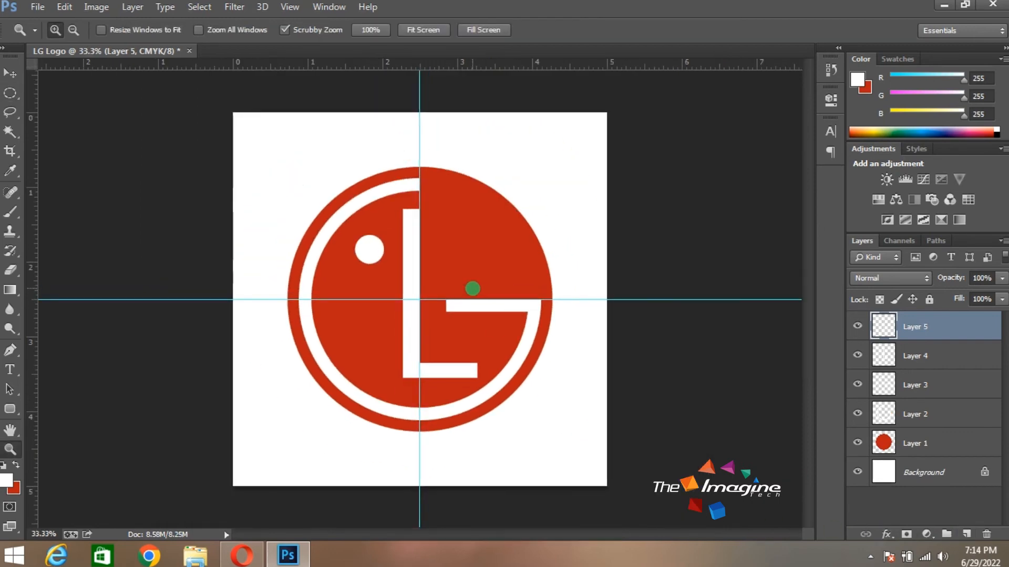
- Hide the guides and fill the Background layer with black (000000)
ctrl+alt+click(473, 287)
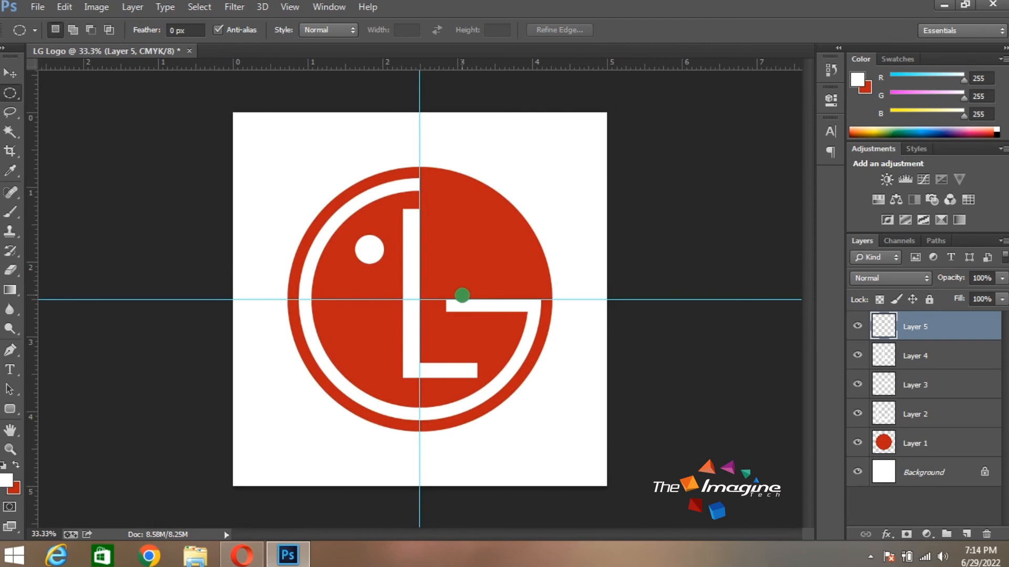
key(ctrl+semicolon)
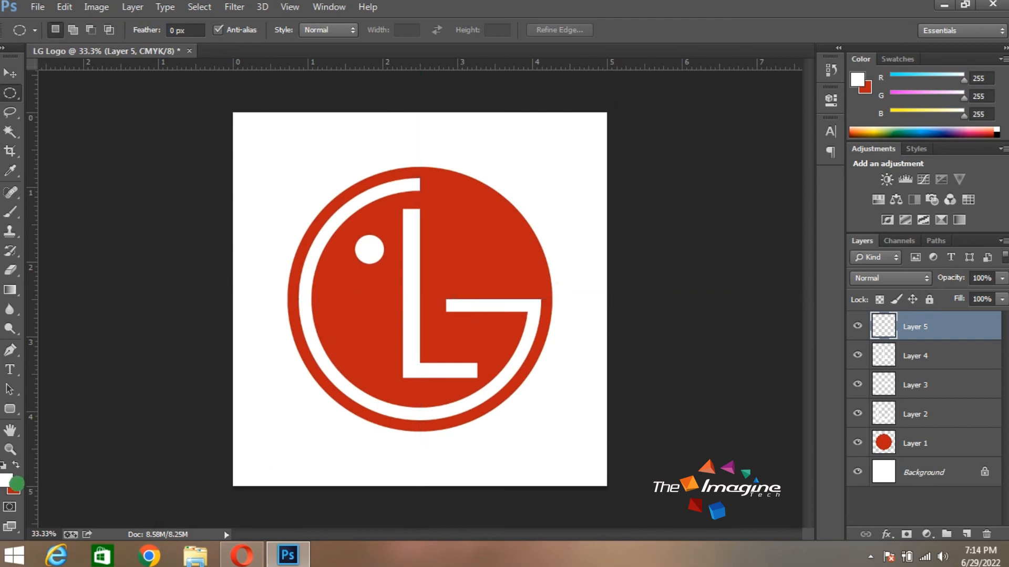
click(12, 480)
click(736, 340)
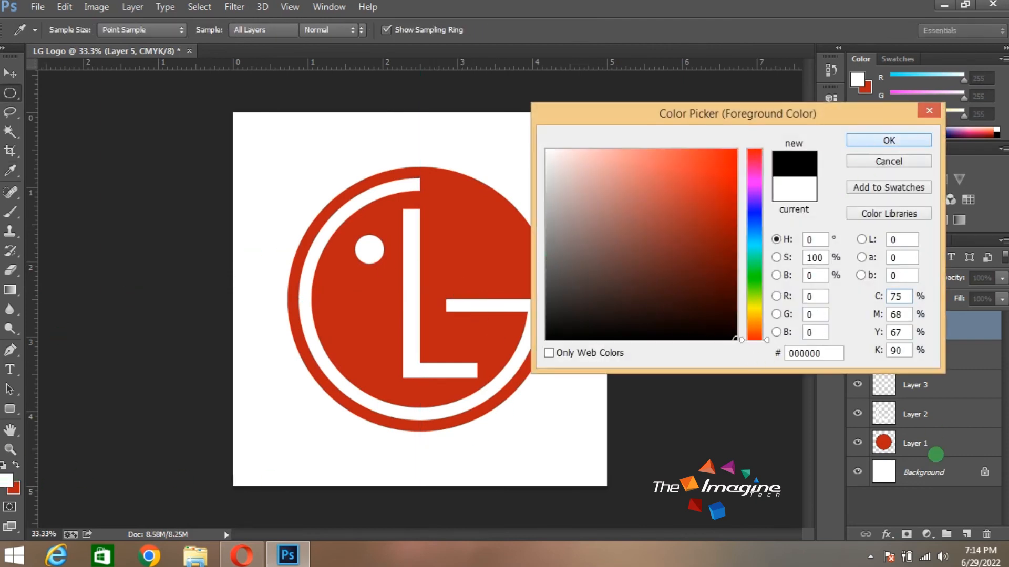
key(Return)
click(937, 475)
key(alt+BackSpace)
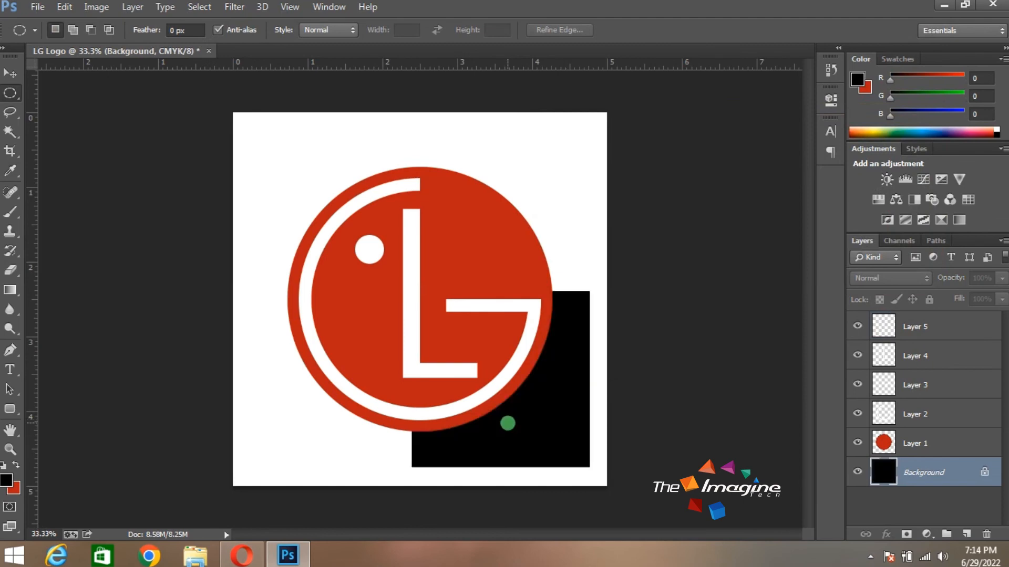
- Hide the rulers and examine the finished logo in full-screen mode, then return to the standard view
key(z)
click(420, 306)
key(v)
mouse_move(500, 315)
mouse_down()
mouse_move(507, 287)
mouse_move(509, 306)
mouse_up()
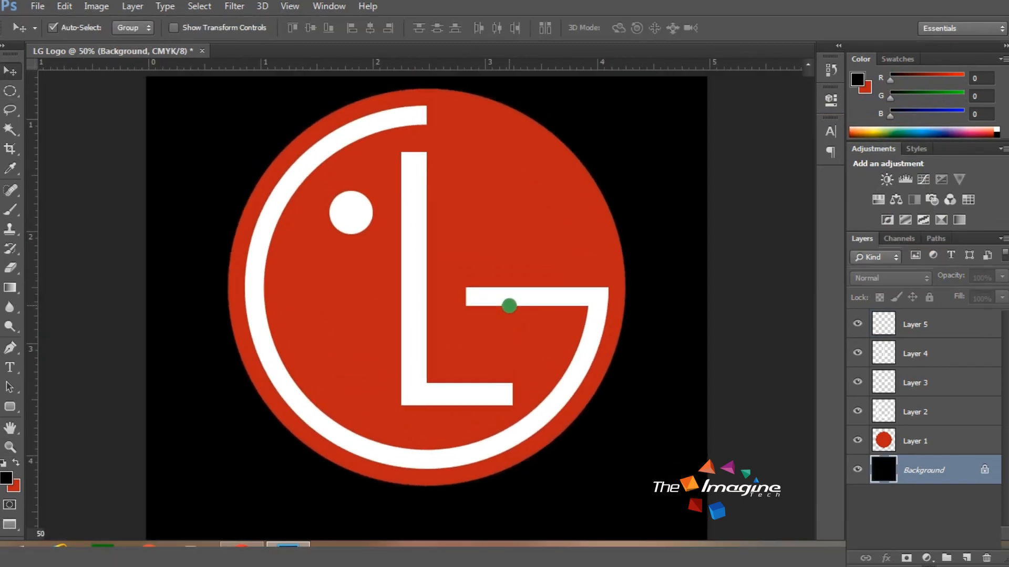
key(f)
key(f)
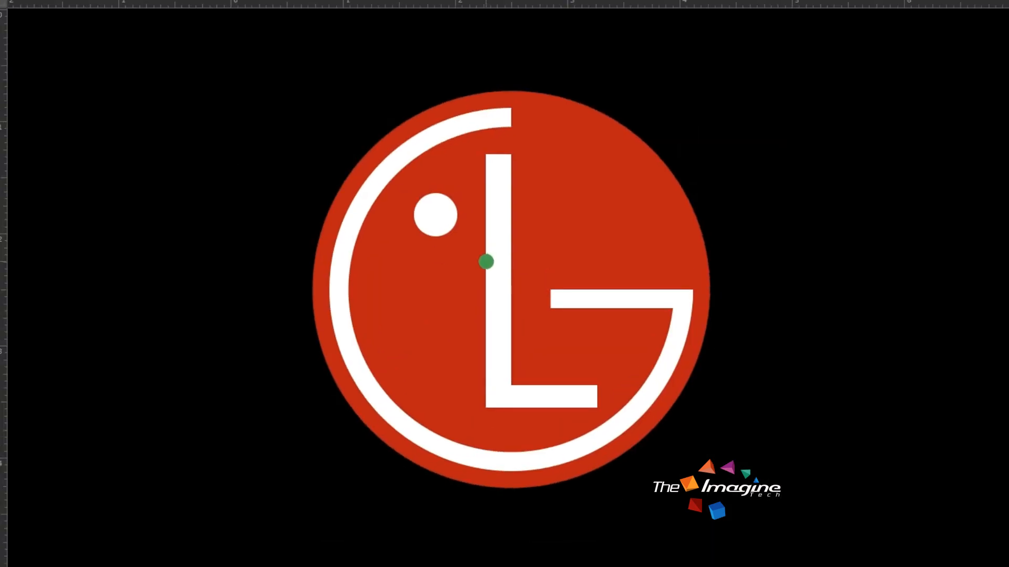
key(ctrl+r)
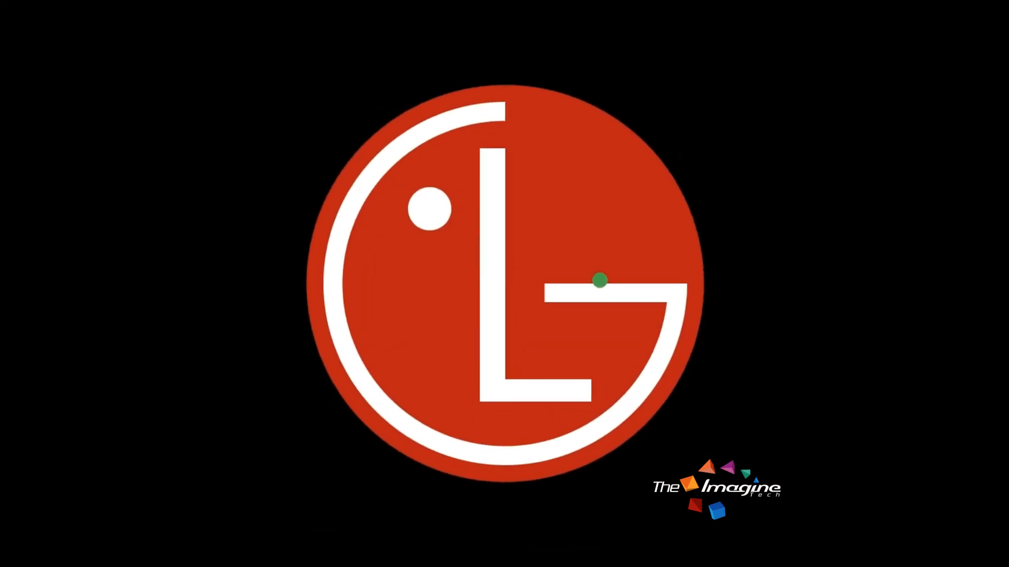
key(f)
drag(463, 308, 488, 266)
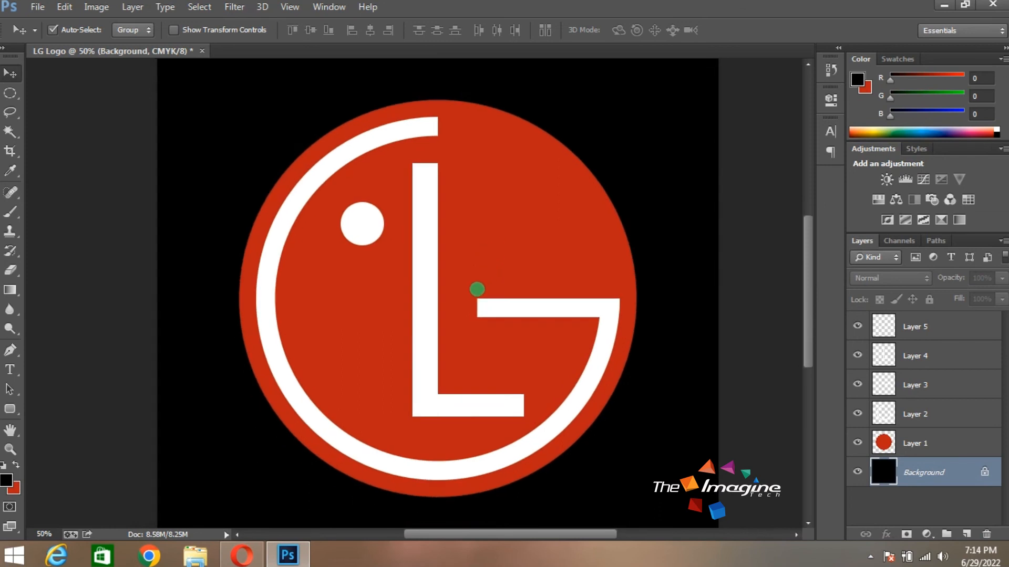
alt+click(469, 292)
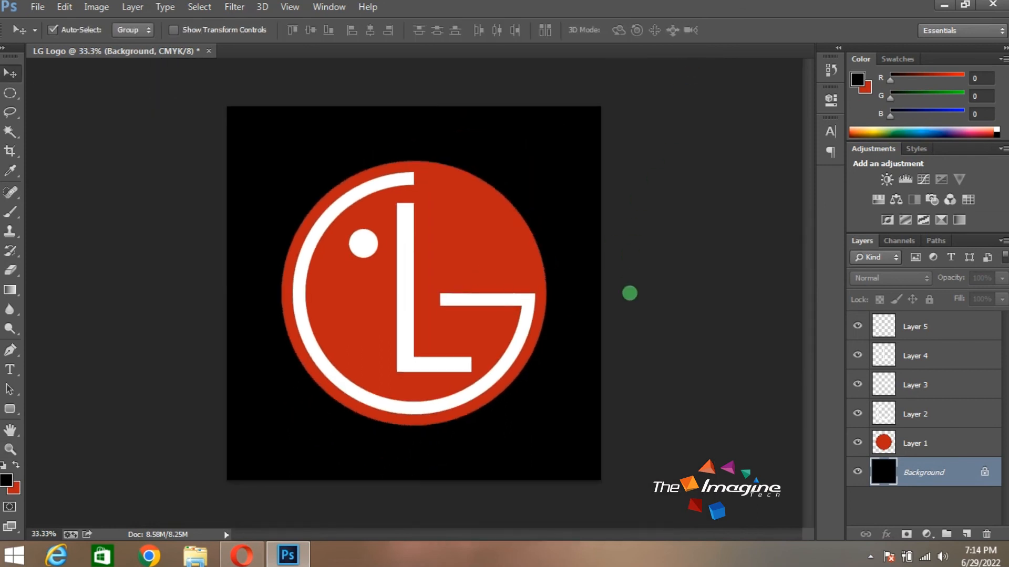